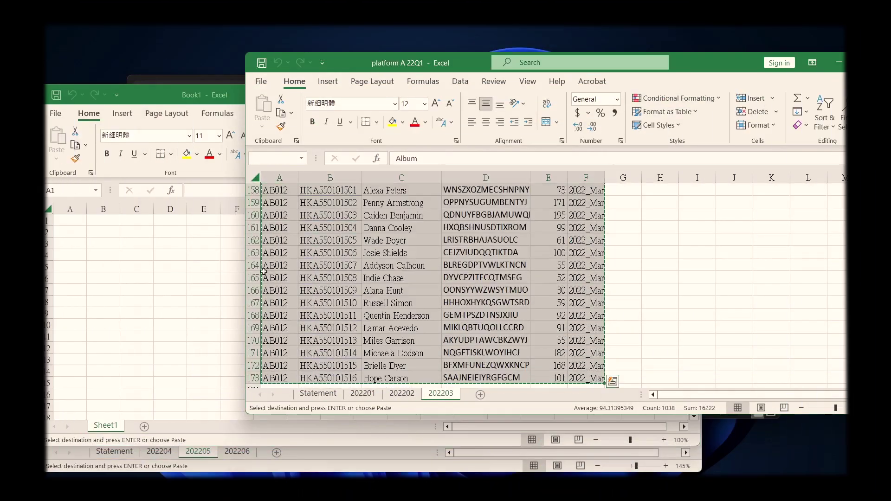
Paste the copied March (202203) sales rows into Book1.
{"action": "left_click", "coordinate": [207, 252]}
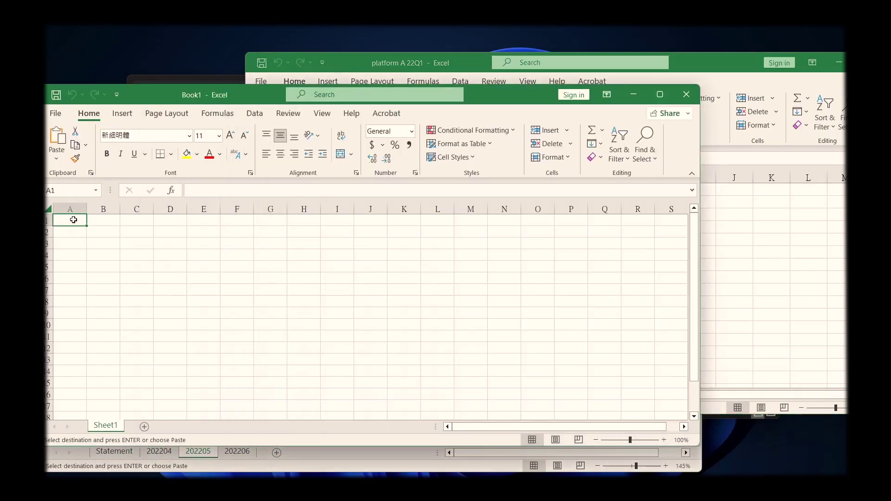
{"action": "key", "text": "ctrl+v"}
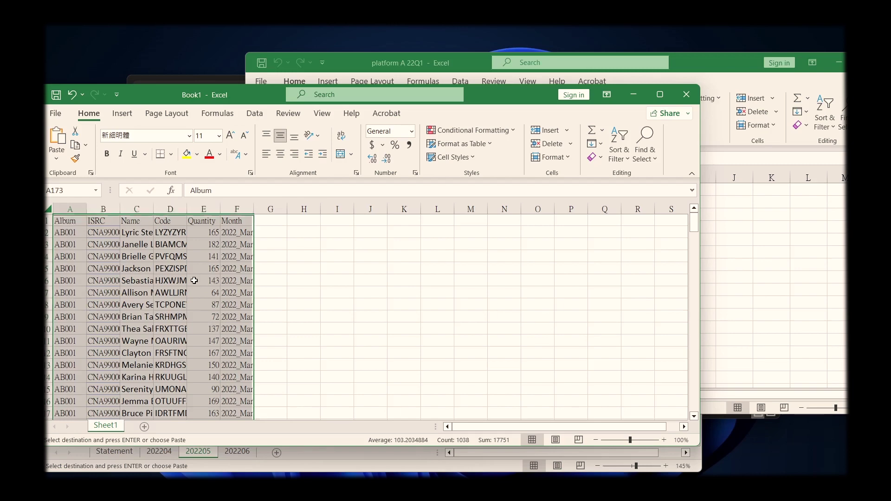
{"action": "key", "text": "ctrl+Down"}
{"action": "scroll", "coordinate": [194, 281], "scroll_direction": "down", "scroll_amount": 2}
Copy the 202202 sheet's data and paste it below the March rows in Book1.
{"action": "left_click", "coordinate": [496, 395]}
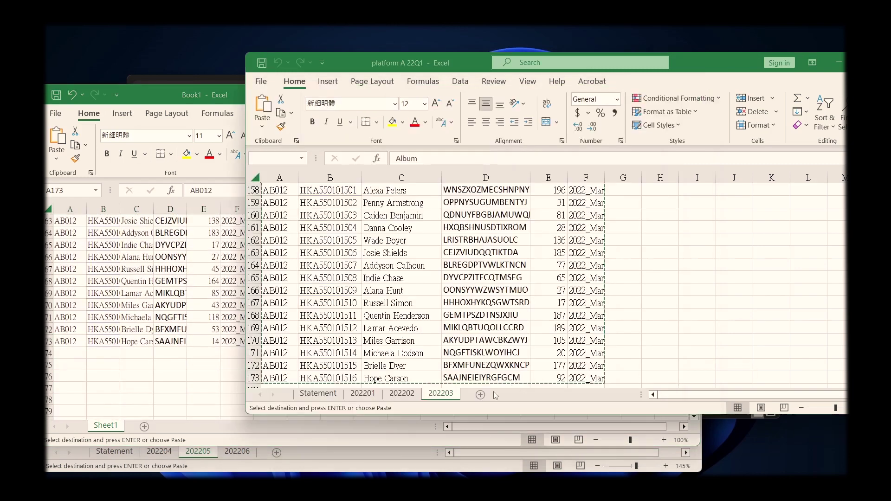
{"action": "left_click", "coordinate": [402, 396]}
{"action": "left_click", "coordinate": [308, 210]}
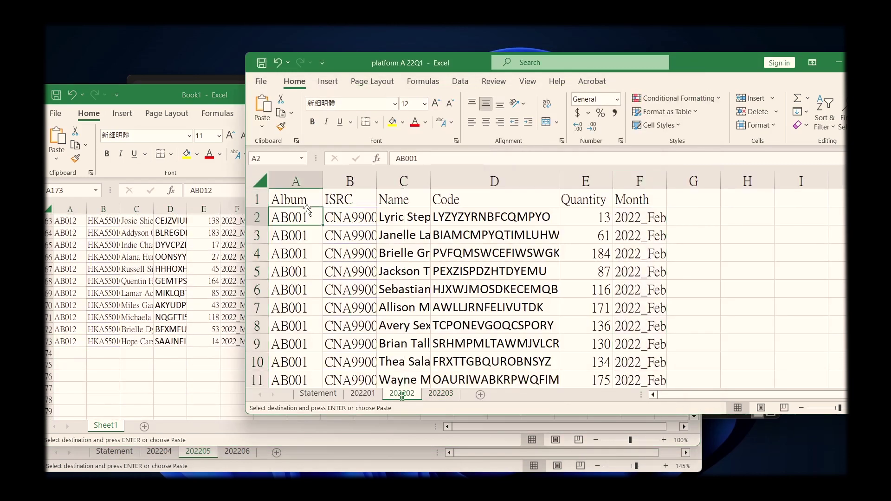
{"action": "key", "text": "ctrl+shift+Down"}
{"action": "key", "text": "ctrl+shift+Right"}
{"action": "key", "text": "ctrl+c"}
{"action": "left_click", "coordinate": [69, 354]}
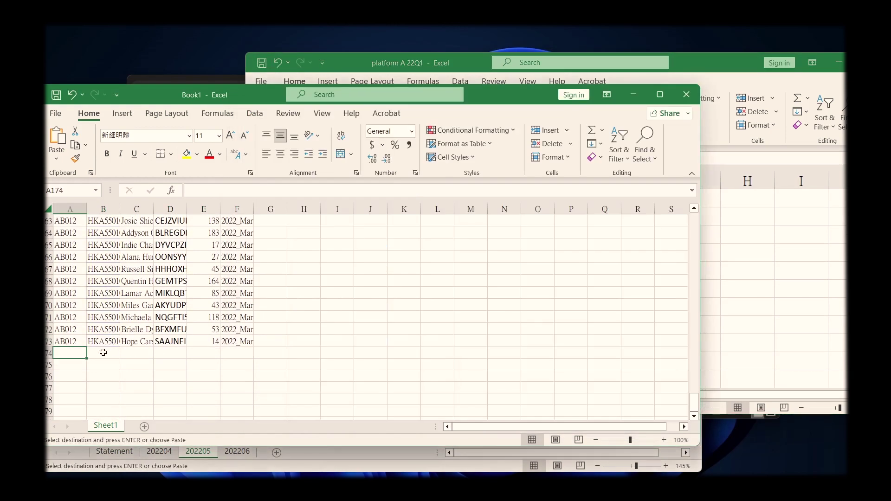
{"action": "key", "text": "ctrl+v"}
{"action": "key", "text": "alt+Tab"}
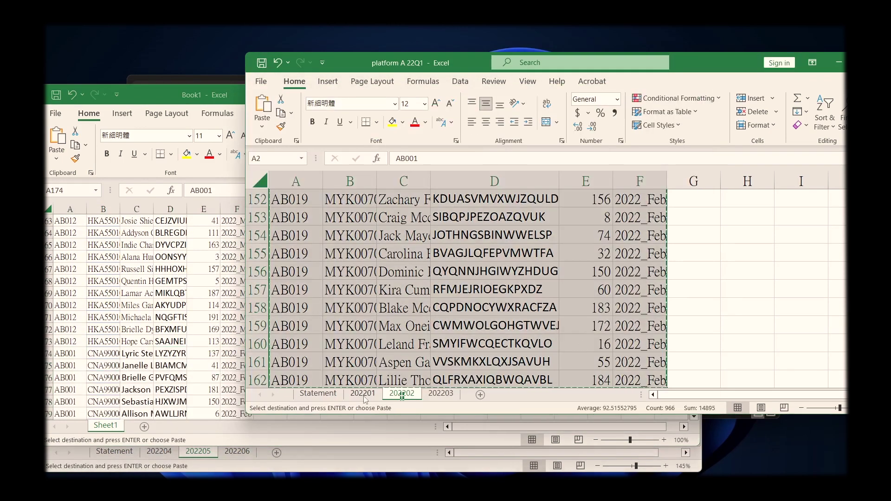
Copy the 202201 sheet's data and paste it into Book1 starting at row A335.
{"action": "left_click", "coordinate": [363, 394]}
{"action": "left_click", "coordinate": [305, 228]}
{"action": "key", "text": "ctrl+Home"}
{"action": "key", "text": "Down"}
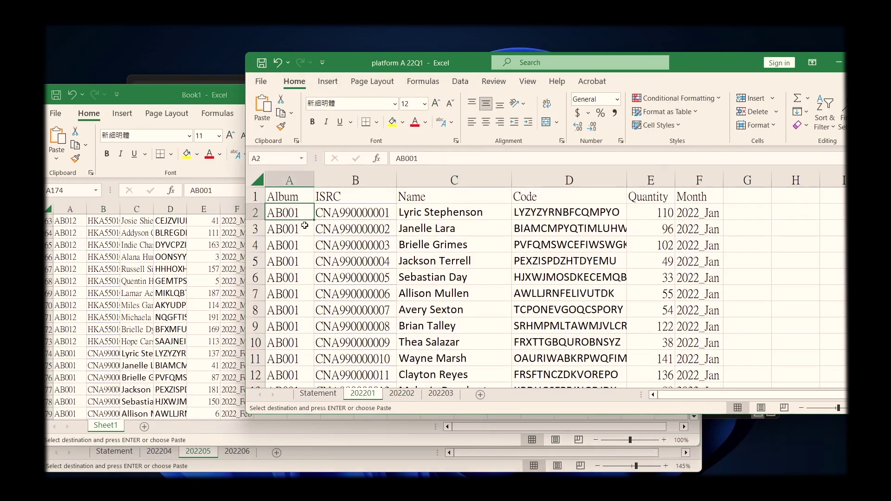
{"action": "key", "text": "ctrl+shift+Down"}
{"action": "key", "text": "ctrl+shift+Right"}
{"action": "key", "text": "ctrl+c"}
{"action": "key", "text": "alt+Tab"}
{"action": "key", "text": "ctrl+Down"}
{"action": "key", "text": "Down"}
{"action": "key", "text": "ctrl+v"}
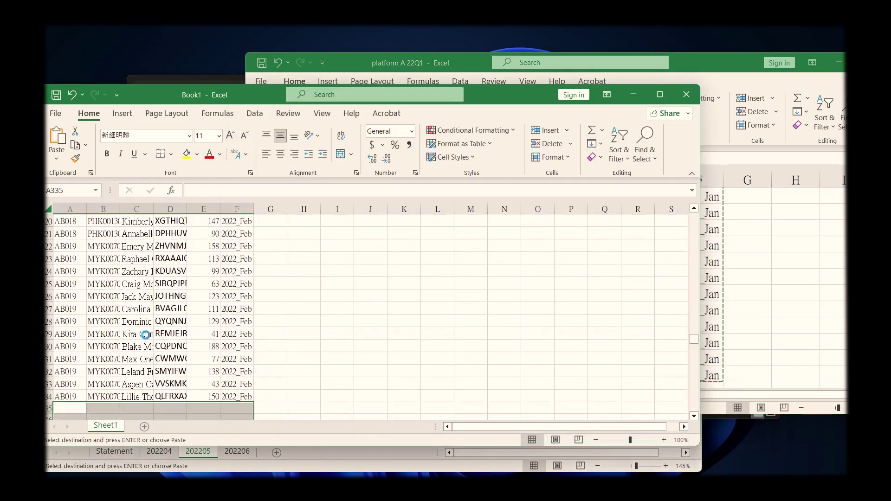
Confirm the combined data ends at row 561, then go to platform A 22Q2's first cell.
{"action": "key", "text": "ctrl+Down"}
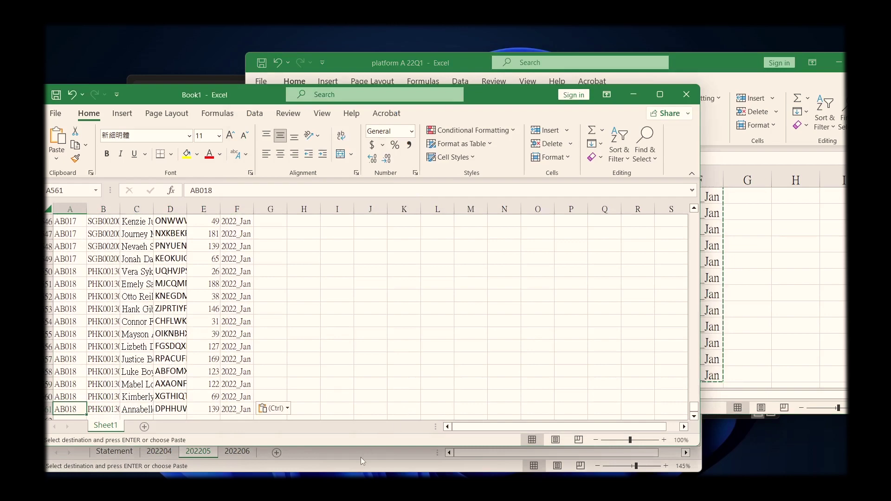
{"action": "key", "text": "alt+Tab"}
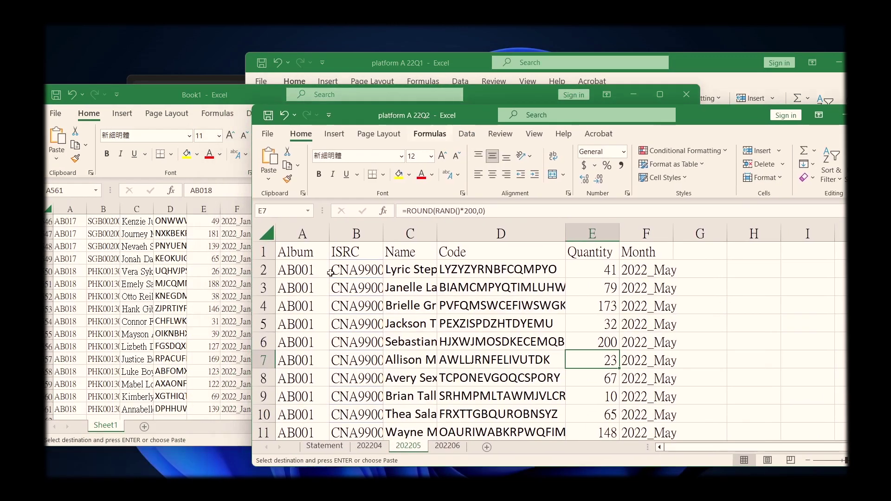
{"action": "key", "text": "ctrl+Home"}
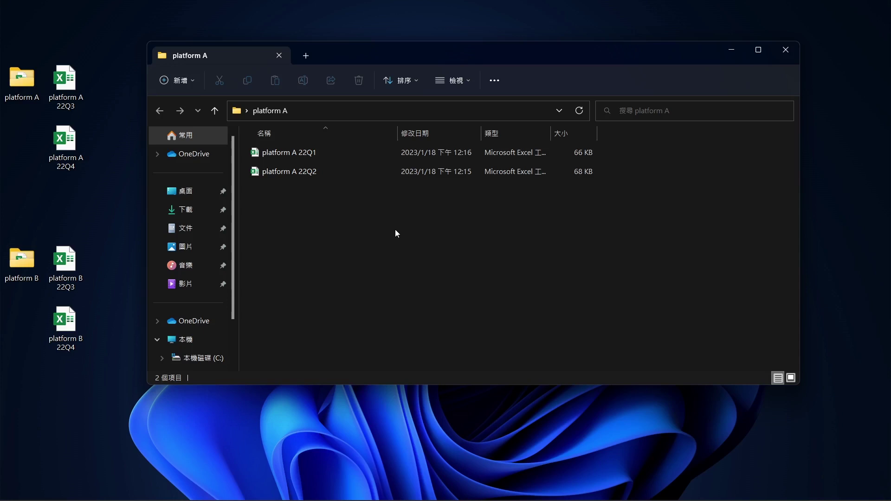
Compare the Album-to-Quantity header rows on platform A 22Q1's 202202 and 202201 sheets.
{"action": "key", "text": "alt+Tab"}
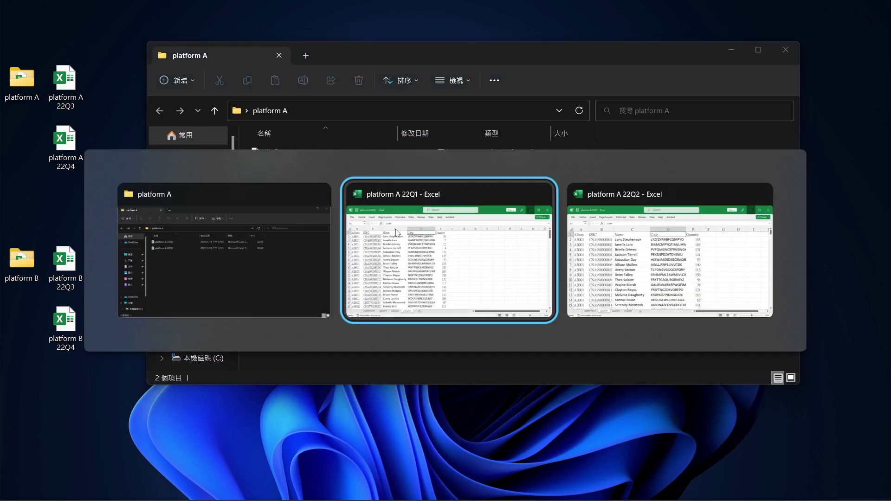
{"action": "key", "text": "alt+Tab"}
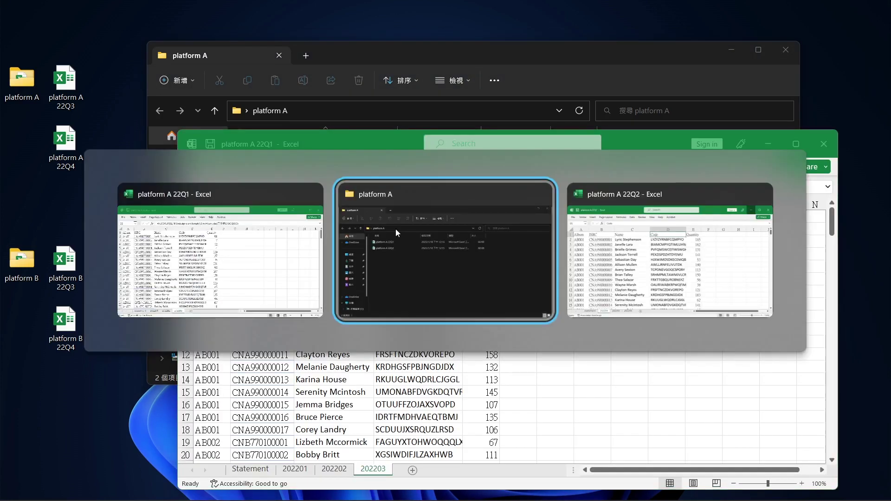
{"action": "key", "text": "Tab"}
{"action": "key", "text": "alt+Tab"}
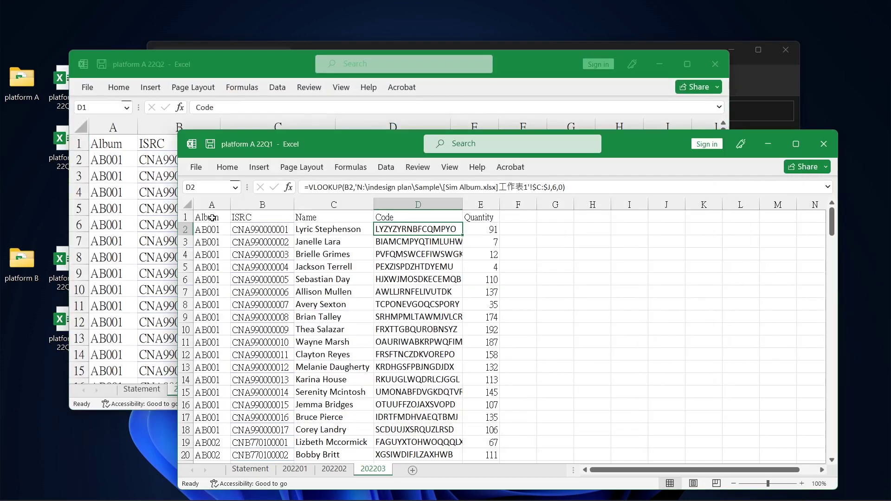
{"action": "left_click_drag", "start_coordinate": [217, 220], "coordinate": [469, 222]}
{"action": "left_click", "coordinate": [335, 468]}
{"action": "left_click_drag", "start_coordinate": [227, 227], "coordinate": [501, 227]}
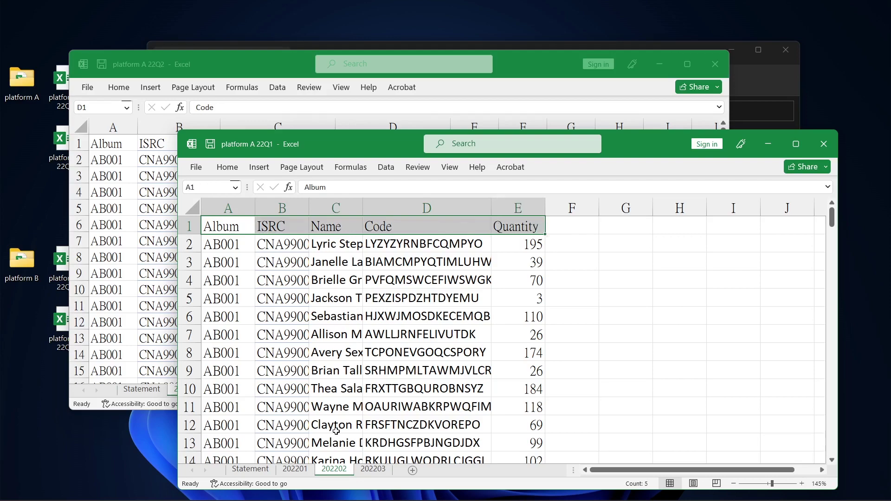
{"action": "left_click", "coordinate": [294, 470]}
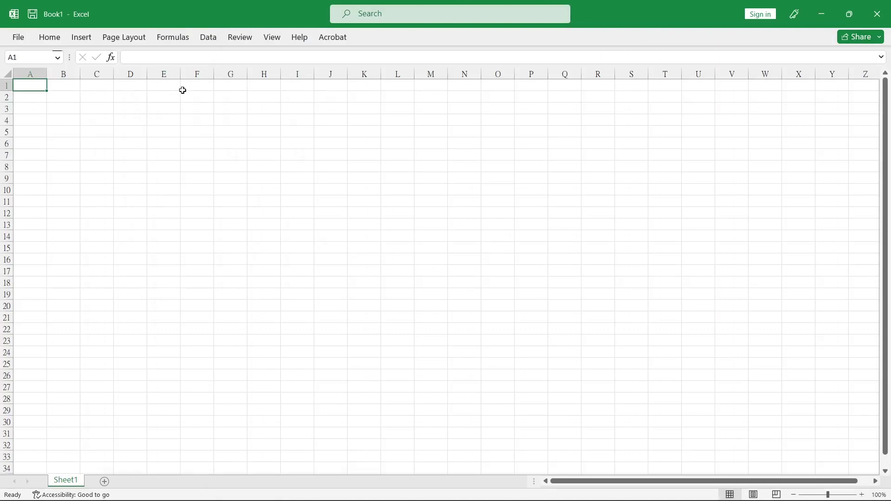
{"action": "left_click", "coordinate": [207, 41]}
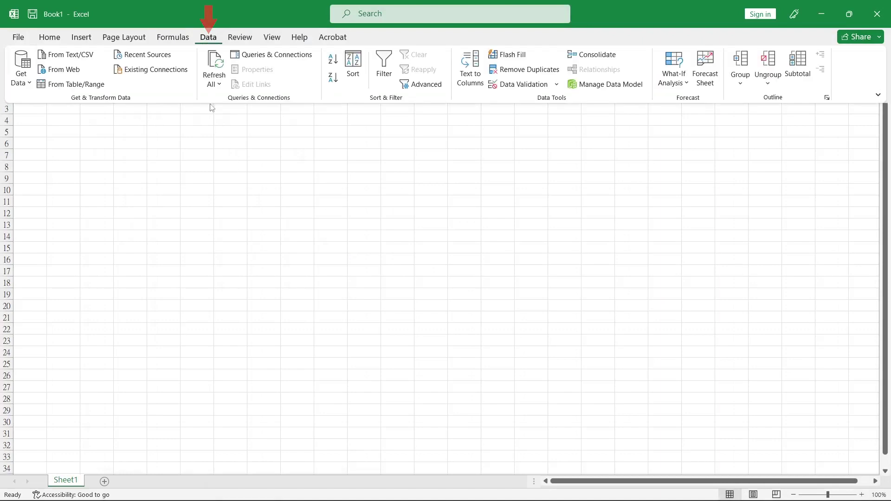
Start a Get Data From Folder import with the platform A folder as source.
{"action": "left_click", "coordinate": [32, 70]}
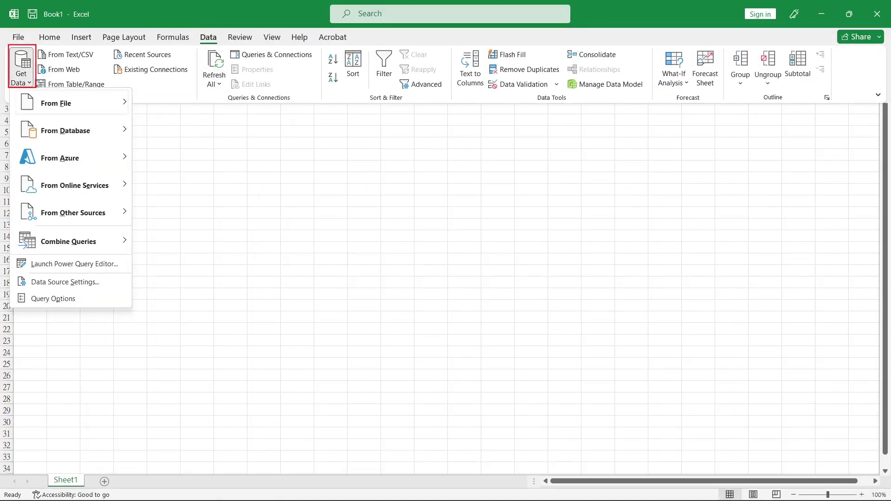
{"action": "left_click", "coordinate": [123, 102]}
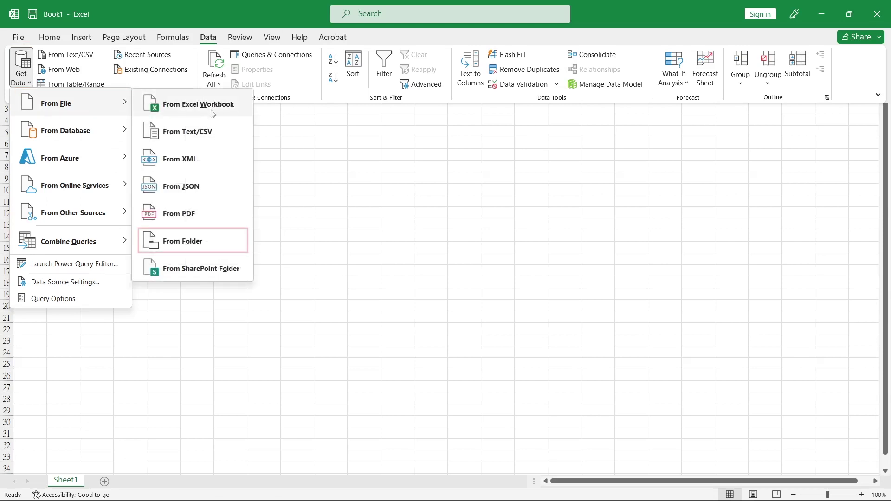
{"action": "left_click", "coordinate": [199, 248]}
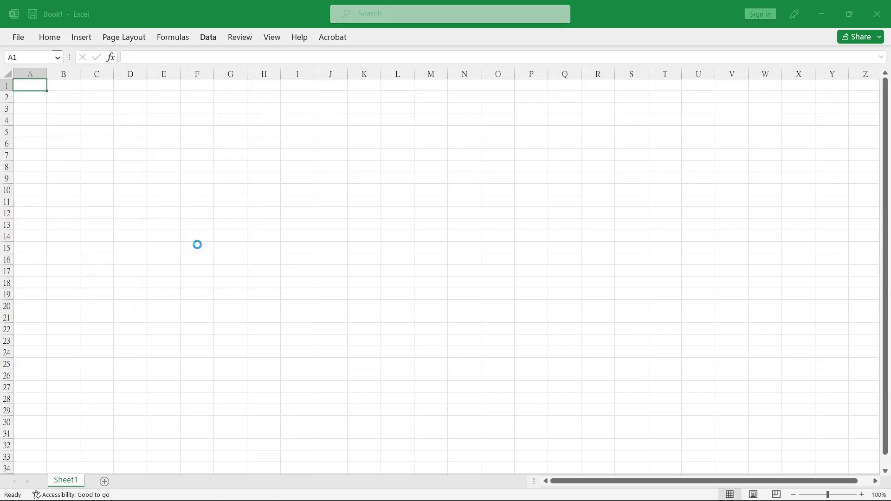
{"action": "left_click", "coordinate": [136, 92]}
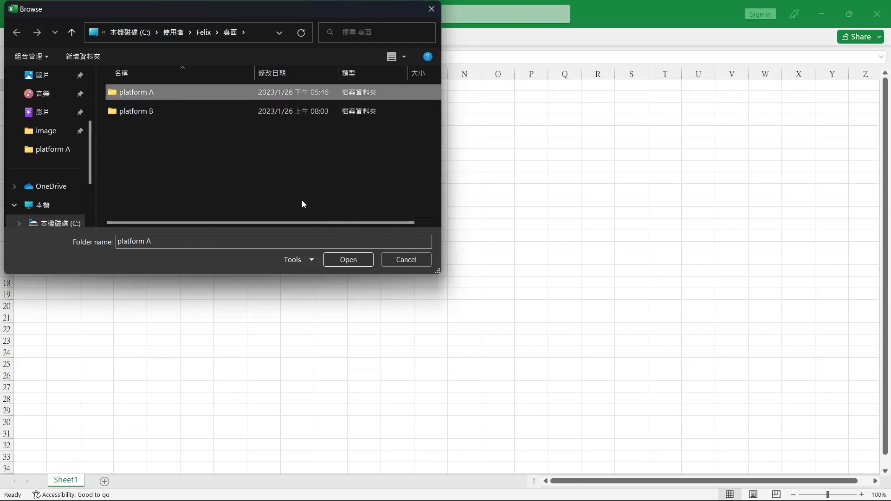
{"action": "left_click", "coordinate": [360, 264]}
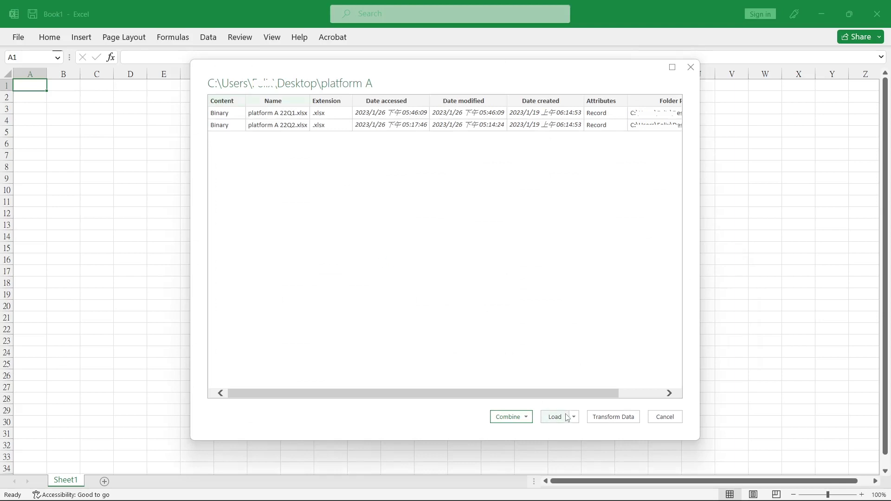
Combine & Transform the folder's files using Parameter1 as the sample object.
{"action": "left_click", "coordinate": [523, 421]}
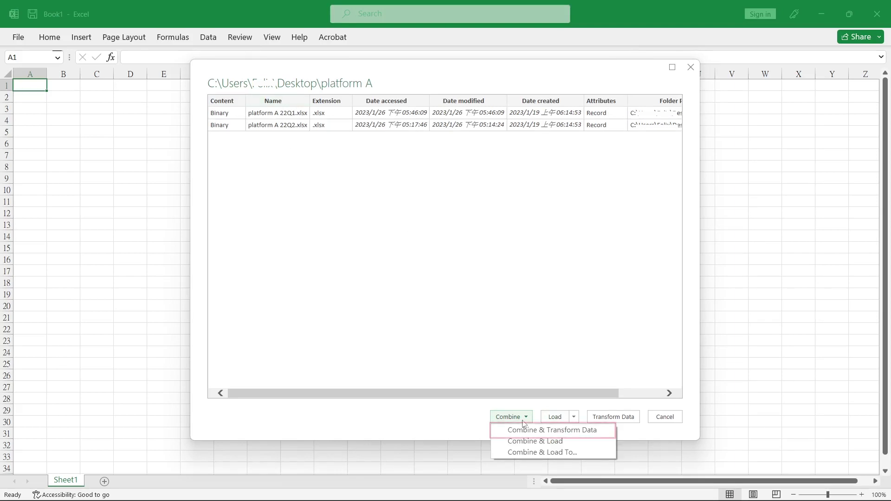
{"action": "left_click", "coordinate": [526, 433]}
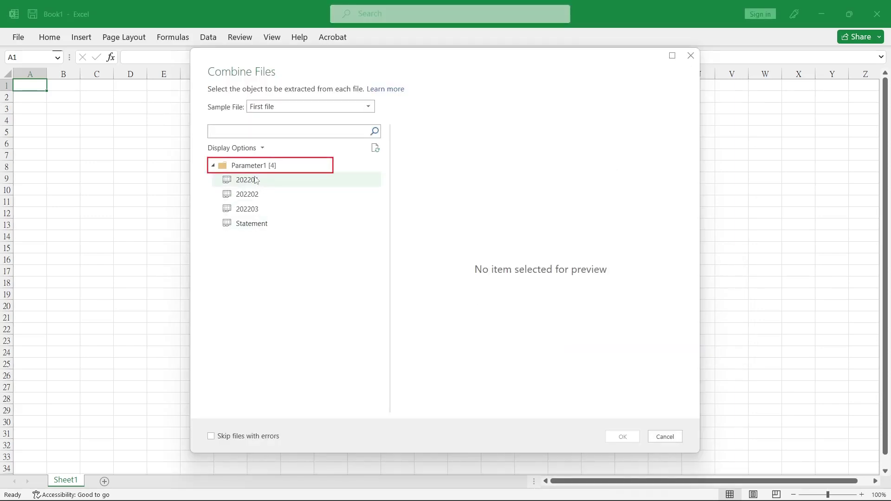
{"action": "left_click", "coordinate": [283, 165]}
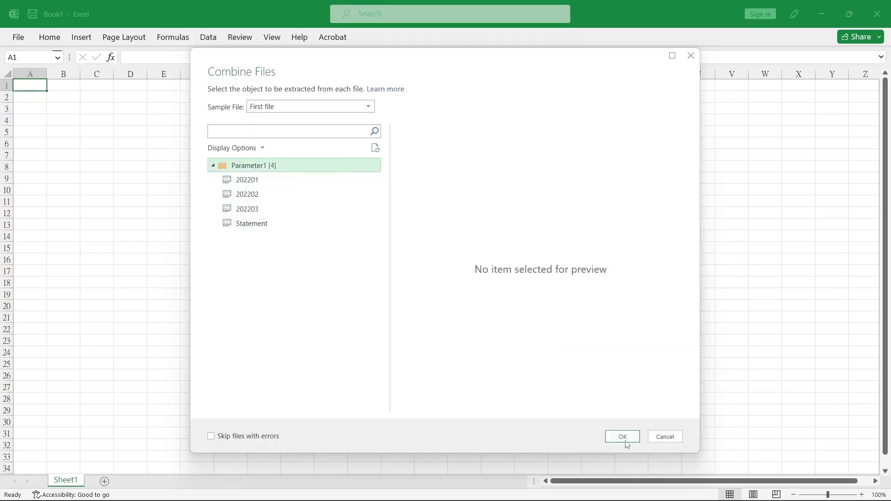
{"action": "left_click", "coordinate": [623, 436]}
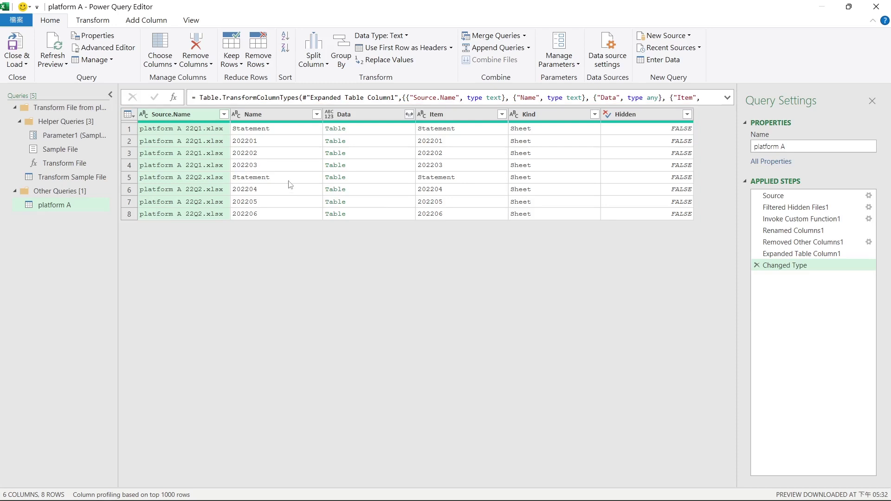
Inspect the Name column values: Statement, 202201, 202202 and 202203.
{"action": "left_click", "coordinate": [307, 133]}
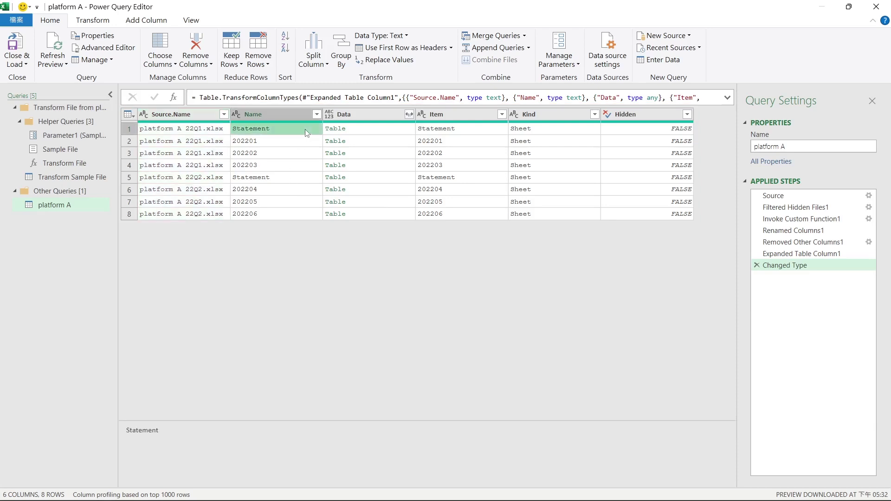
{"action": "left_click", "coordinate": [317, 115]}
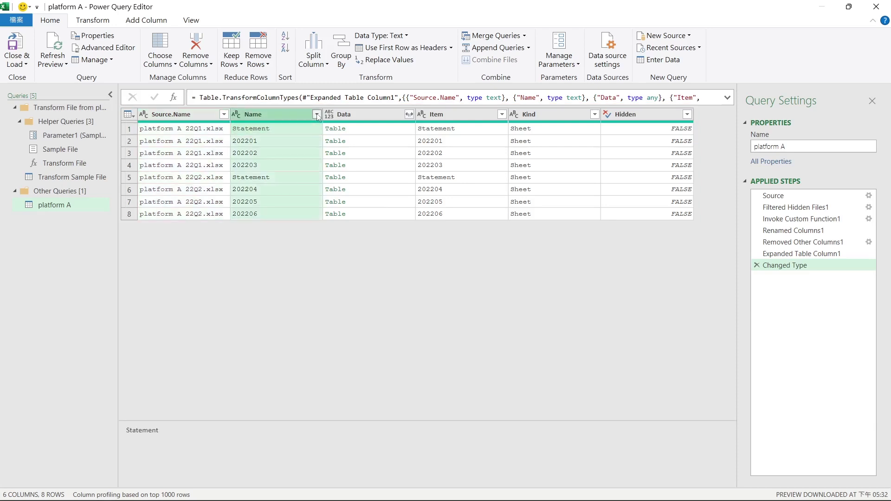
{"action": "left_click", "coordinate": [316, 115]}
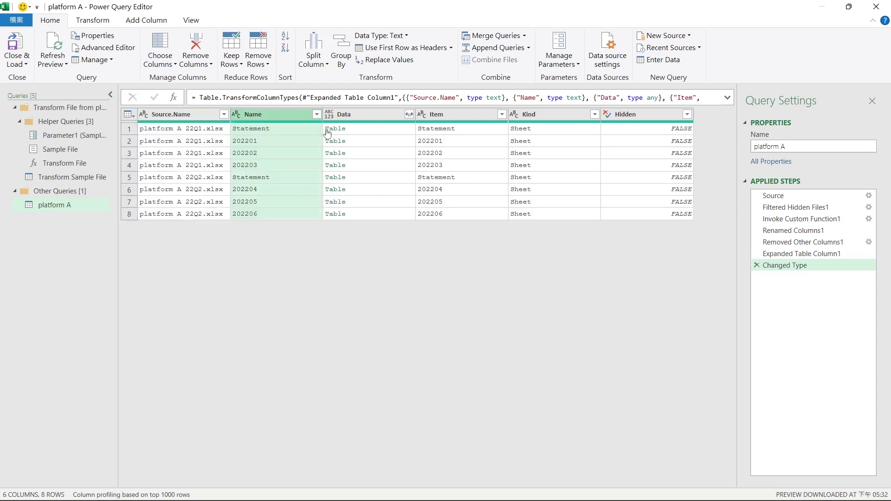
{"action": "left_click", "coordinate": [286, 132]}
{"action": "left_click", "coordinate": [286, 141]}
{"action": "left_click", "coordinate": [284, 153]}
{"action": "left_click", "coordinate": [283, 162]}
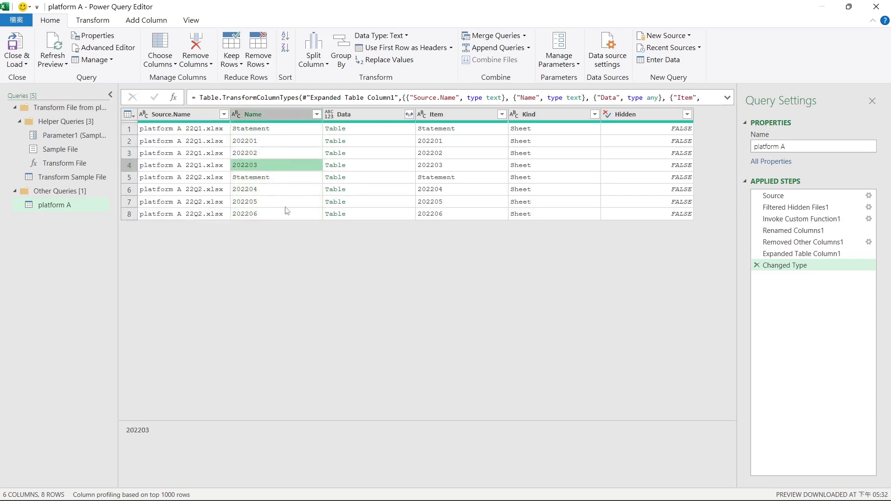
Preview each sheet's Data table, enlarging the preview pane to show more rows.
{"action": "left_click", "coordinate": [385, 132]}
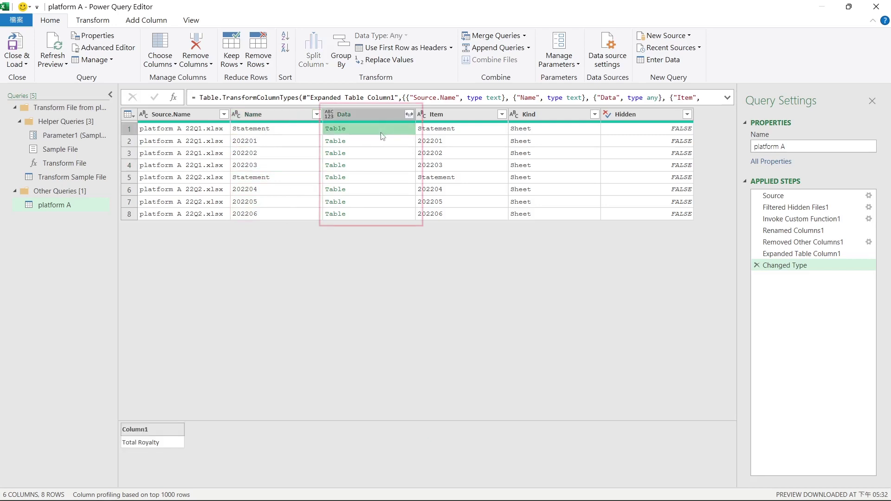
{"action": "left_click", "coordinate": [382, 141]}
{"action": "left_click", "coordinate": [383, 156]}
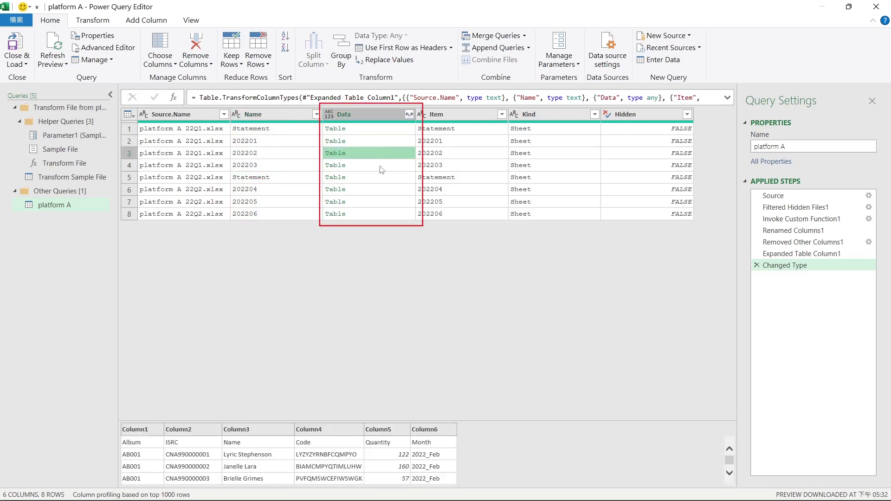
{"action": "left_click", "coordinate": [380, 168]}
{"action": "left_click_drag", "start_coordinate": [365, 420], "coordinate": [376, 270]}
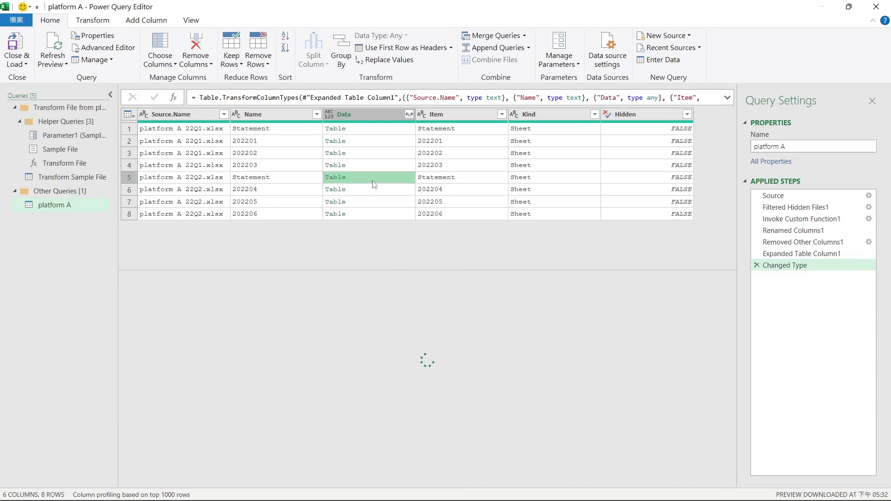
{"action": "left_click", "coordinate": [374, 189]}
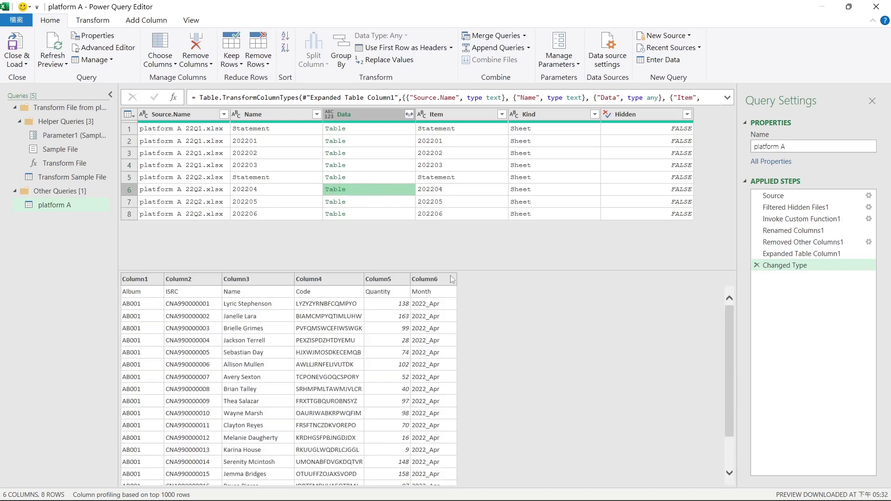
{"action": "left_click", "coordinate": [289, 181]}
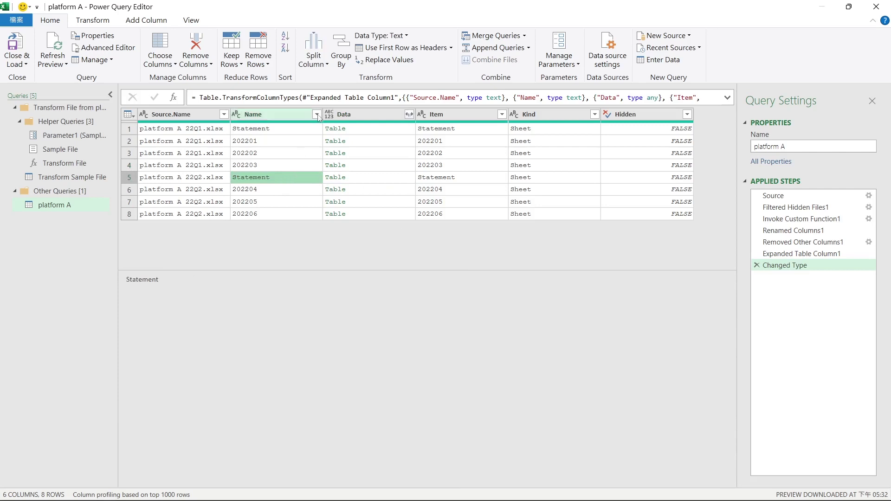
Filter the Name column to exclude Statement.
{"action": "left_click", "coordinate": [317, 114]}
{"action": "left_click", "coordinate": [169, 319]}
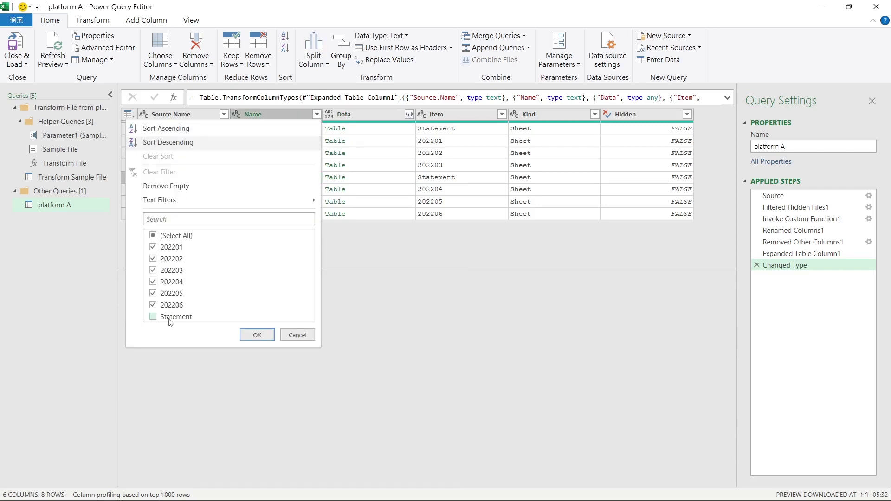
{"action": "left_click", "coordinate": [253, 335]}
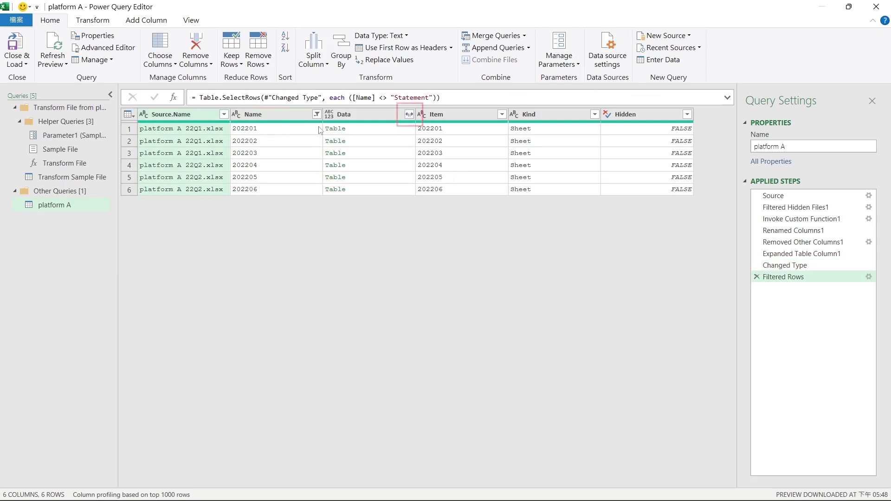
Expand the Data column without original-name prefixes and check the first row's header names.
{"action": "left_click", "coordinate": [410, 115]}
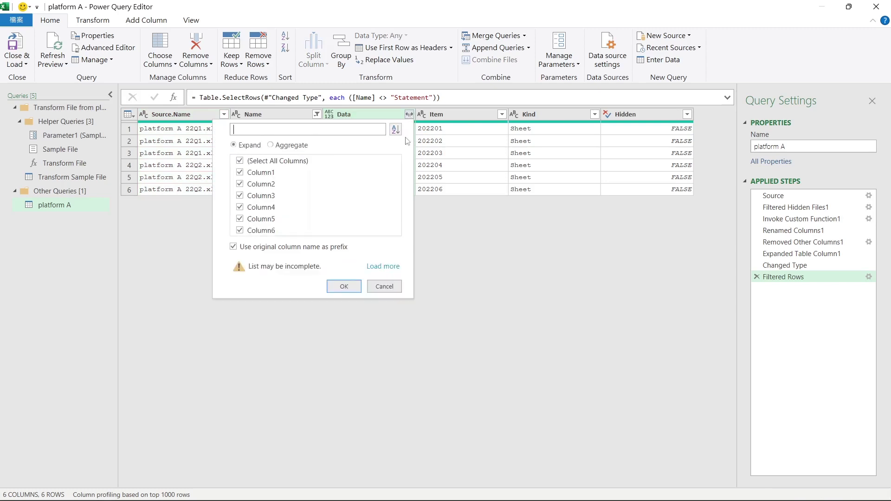
{"action": "left_click", "coordinate": [256, 249]}
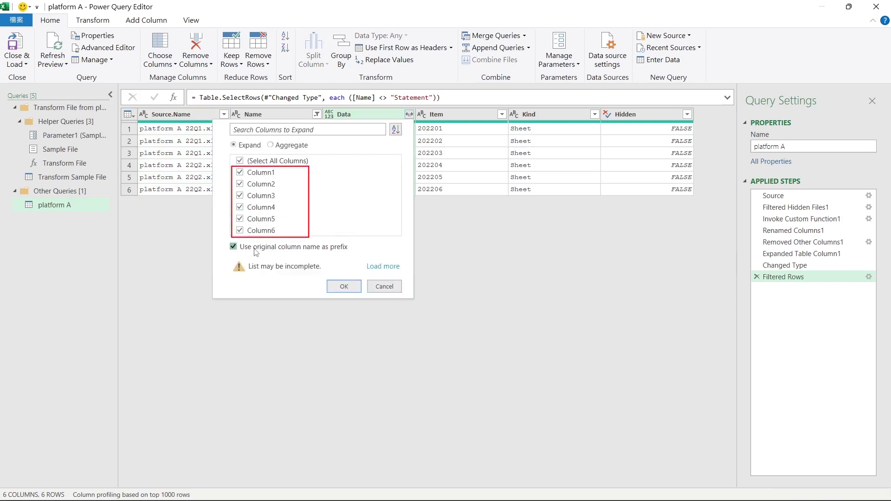
{"action": "left_click", "coordinate": [344, 287]}
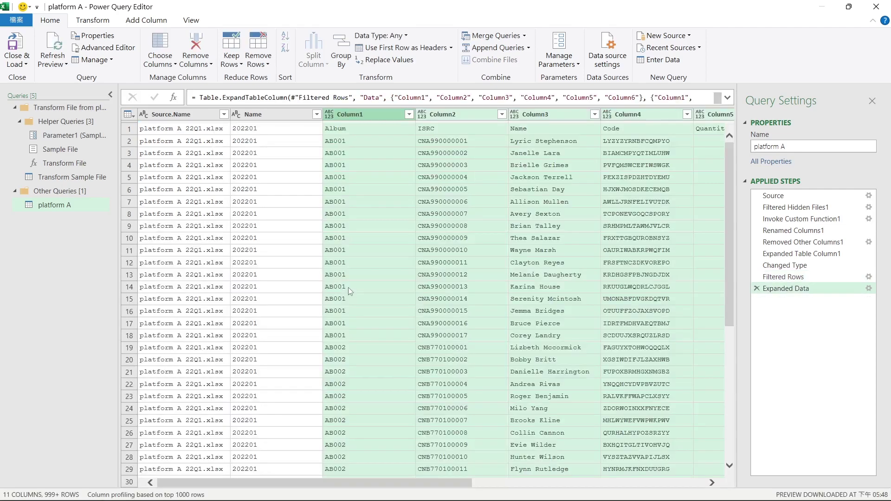
{"action": "left_click", "coordinate": [368, 260]}
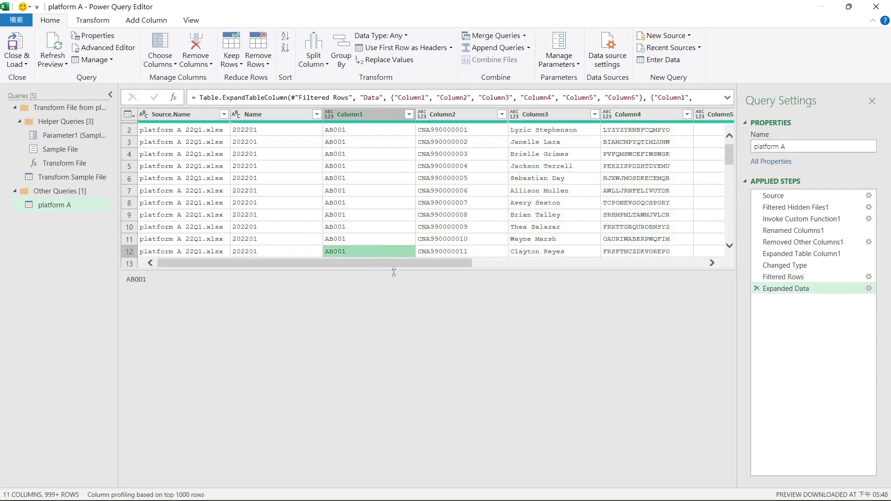
{"action": "scroll", "coordinate": [393, 260], "scroll_direction": "up", "scroll_amount": 2}
{"action": "scroll", "coordinate": [391, 258], "scroll_direction": "up", "scroll_amount": 1}
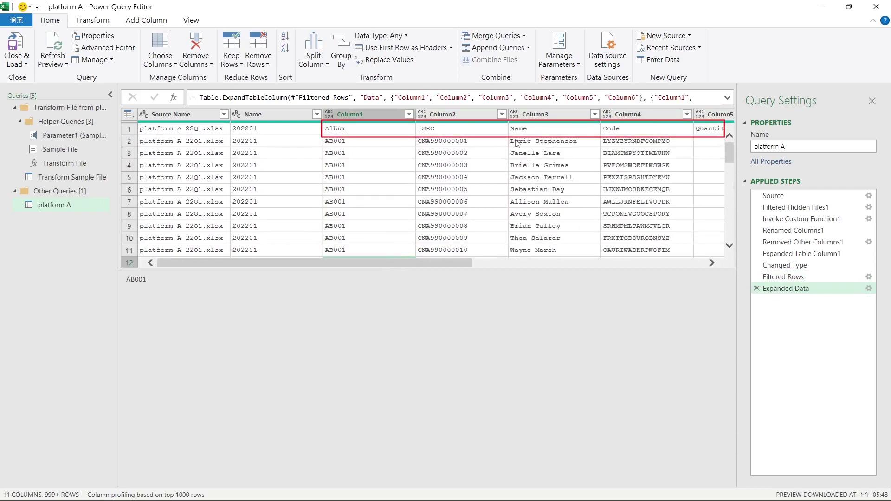
{"action": "left_click", "coordinate": [372, 130]}
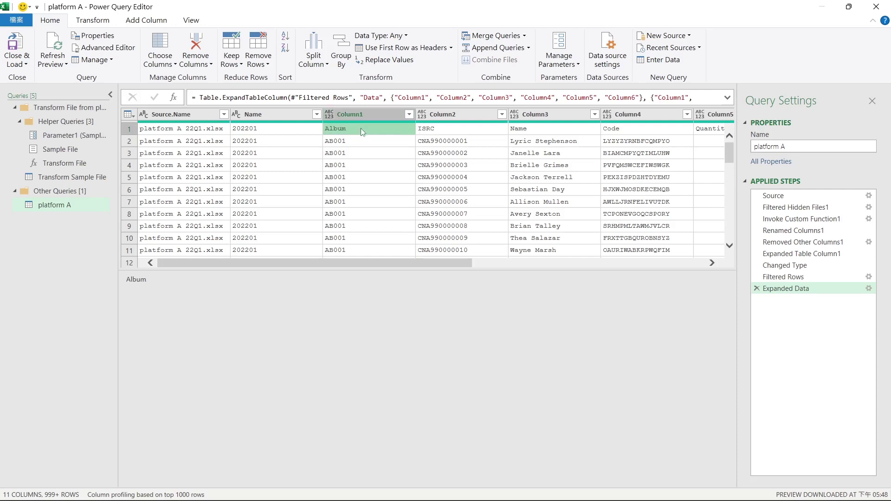
Promote the first row to headers and inspect the resulting 202201, 202201_1 and Sheet columns.
{"action": "left_click", "coordinate": [410, 48]}
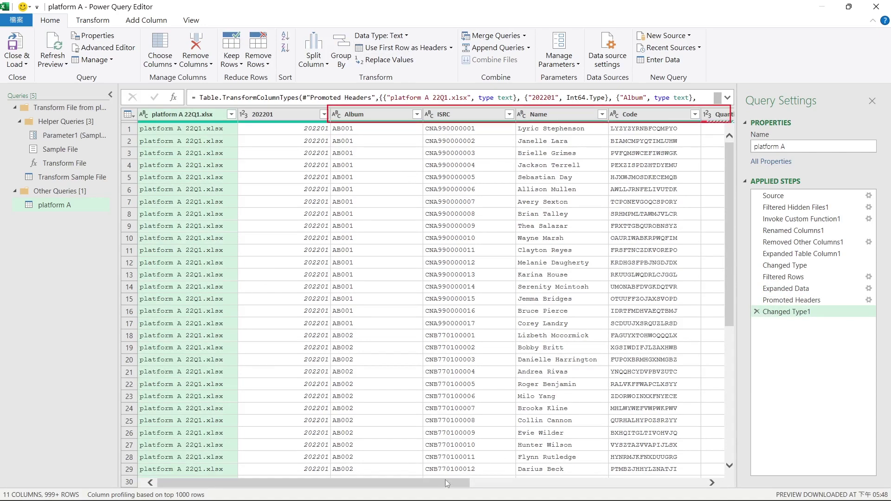
{"action": "left_click_drag", "start_coordinate": [448, 481], "coordinate": [630, 481]}
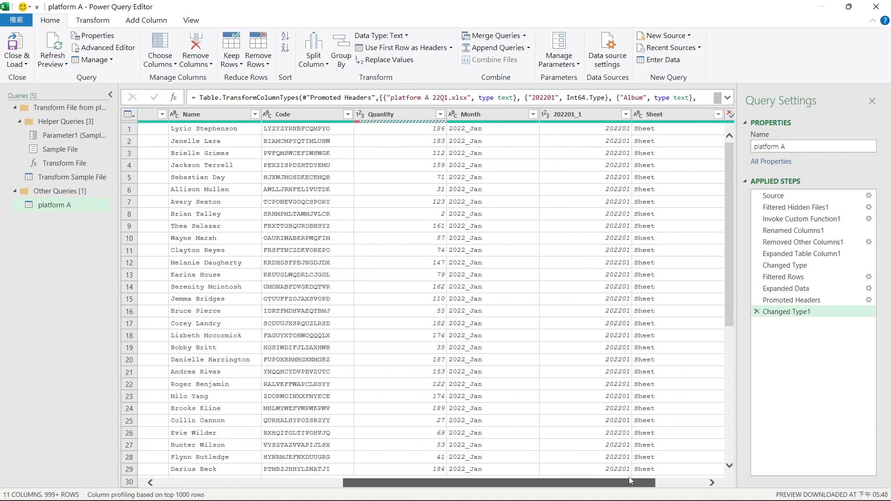
{"action": "left_click_drag", "start_coordinate": [630, 480], "coordinate": [443, 481]}
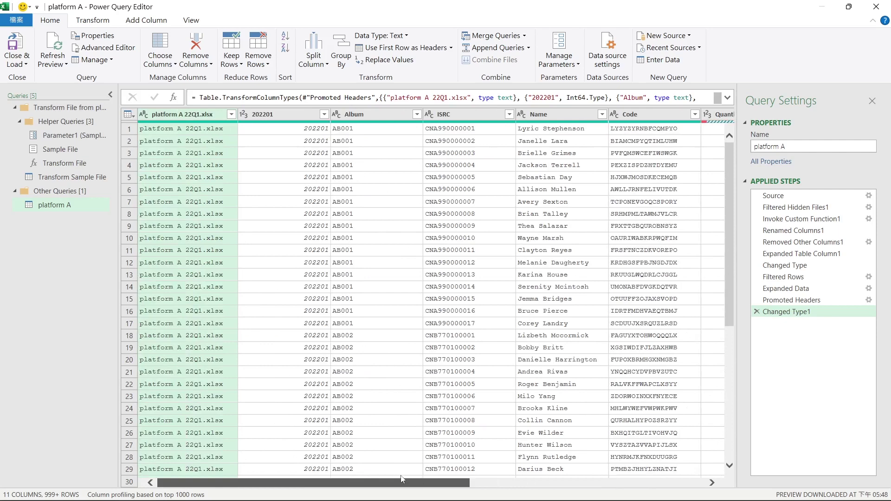
{"action": "left_click", "coordinate": [266, 116]}
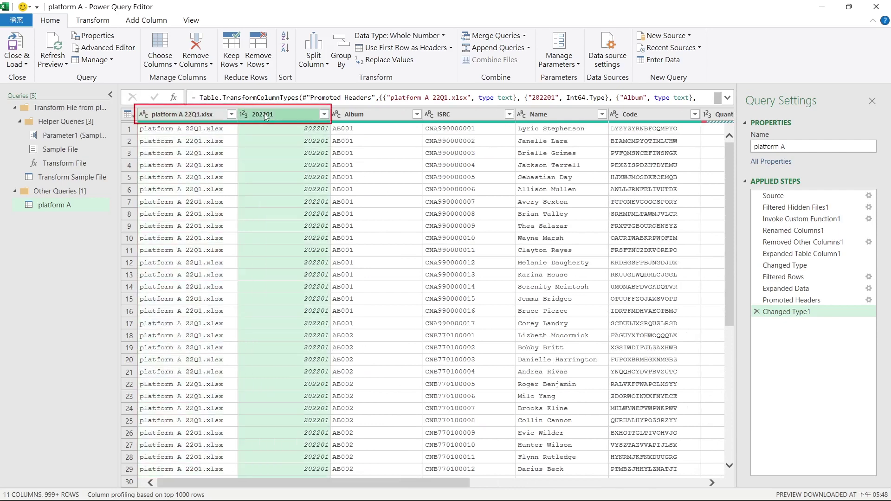
{"action": "left_click_drag", "start_coordinate": [456, 481], "coordinate": [692, 481]}
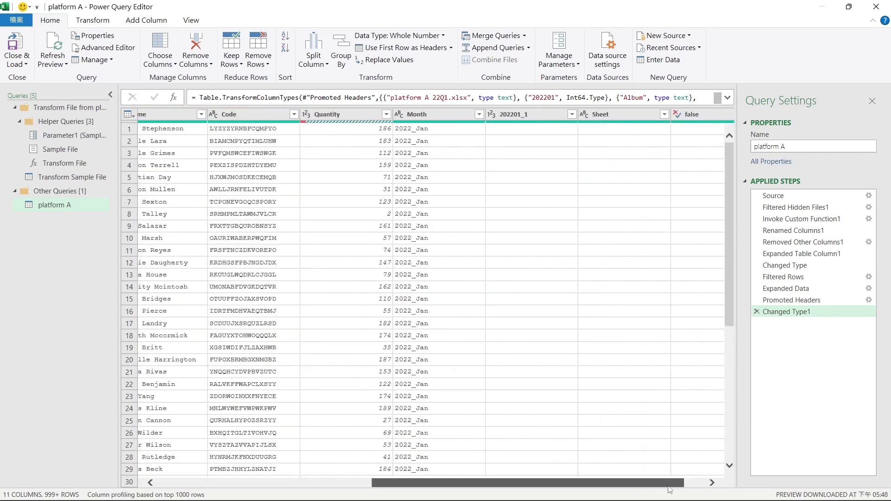
{"action": "left_click", "coordinate": [485, 115]}
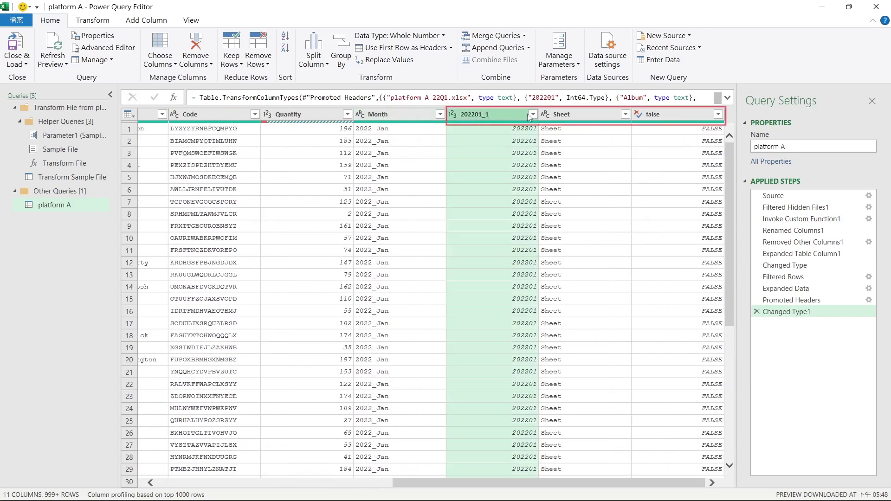
{"action": "left_click", "coordinate": [565, 115]}
{"action": "left_click", "coordinate": [645, 115]}
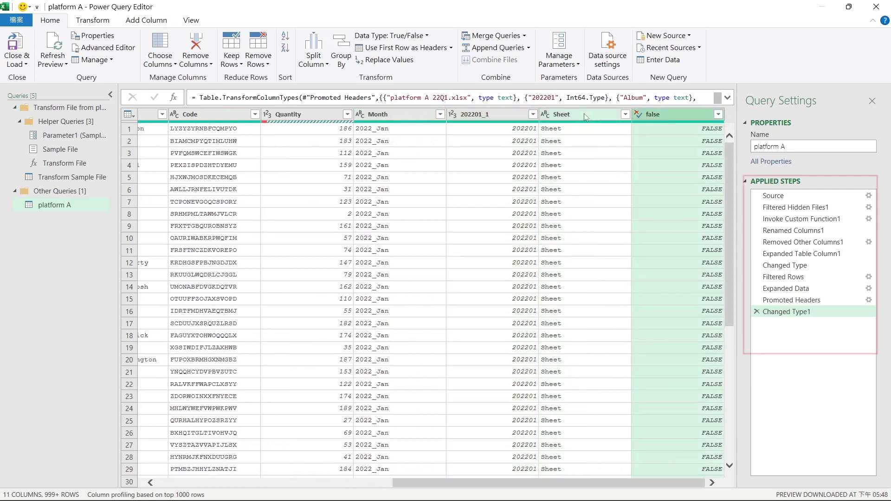
{"action": "left_click", "coordinate": [584, 114]}
{"action": "left_click", "coordinate": [497, 114]}
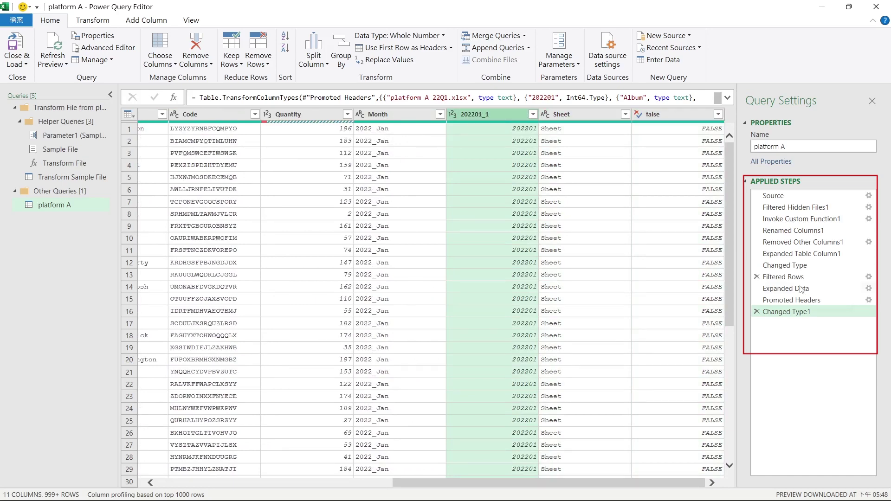
{"action": "left_click", "coordinate": [799, 300]}
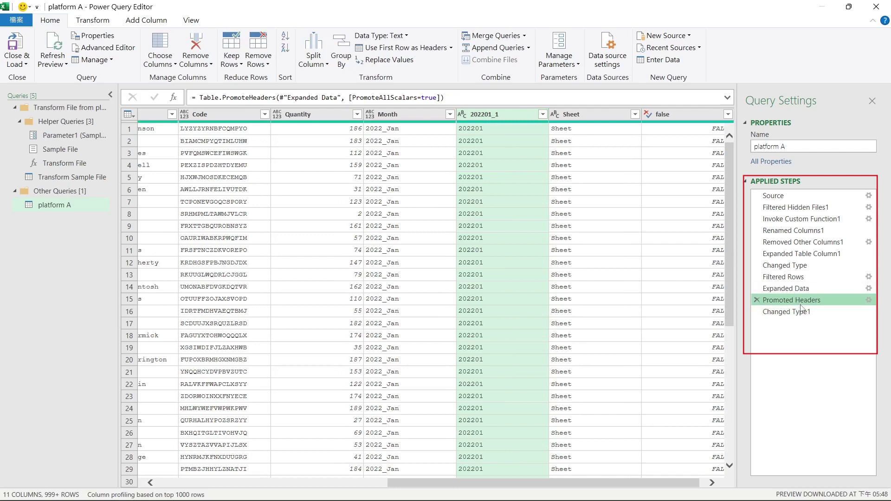
Review the Column1, Name and Source.Name columns at the Expanded Data step.
{"action": "left_click", "coordinate": [798, 289]}
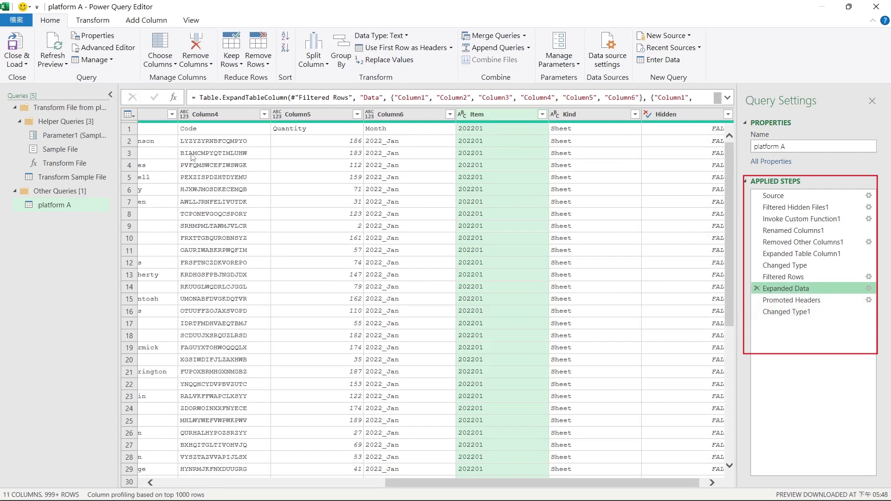
{"action": "left_click", "coordinate": [201, 483]}
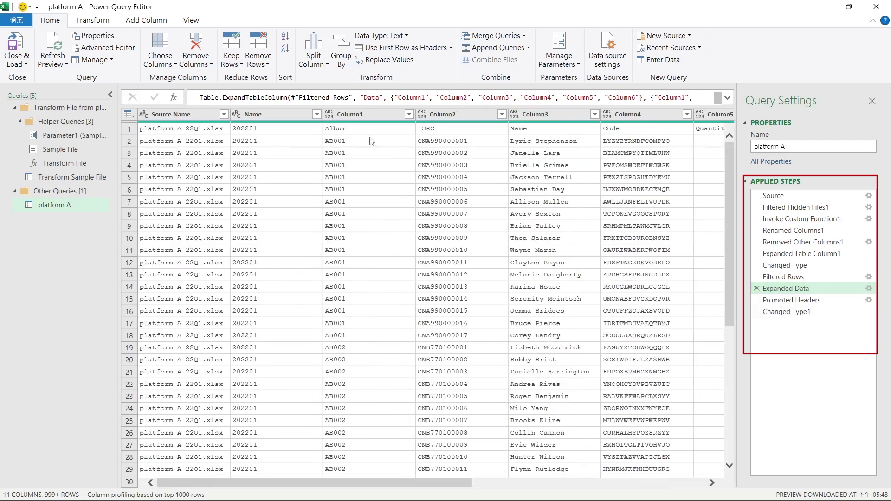
{"action": "left_click", "coordinate": [357, 131]}
{"action": "left_click", "coordinate": [271, 113]}
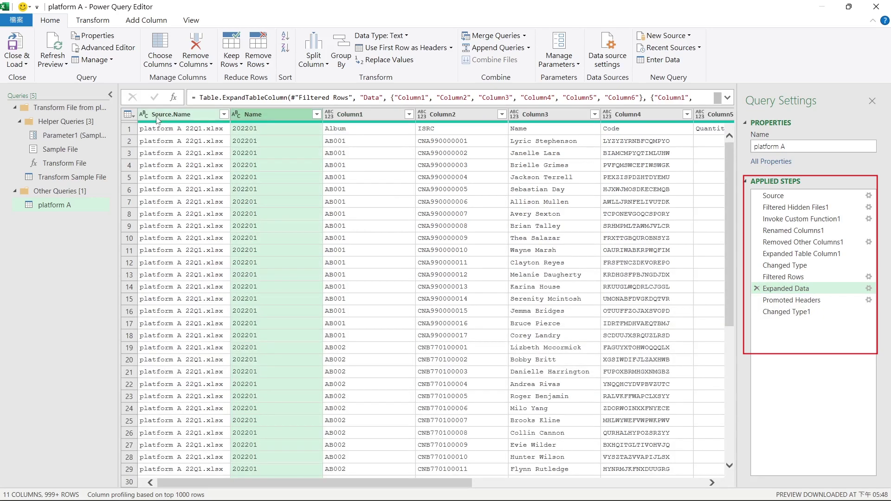
{"action": "left_click", "coordinate": [158, 117]}
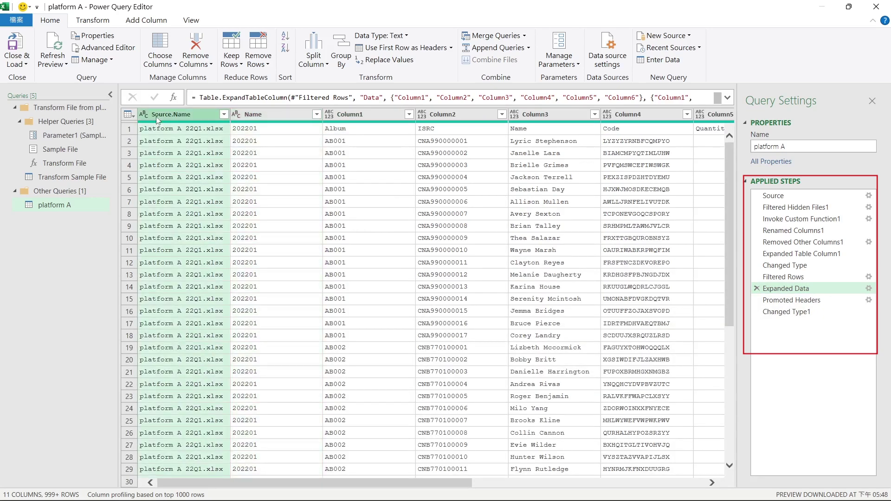
{"action": "left_click", "coordinate": [253, 116]}
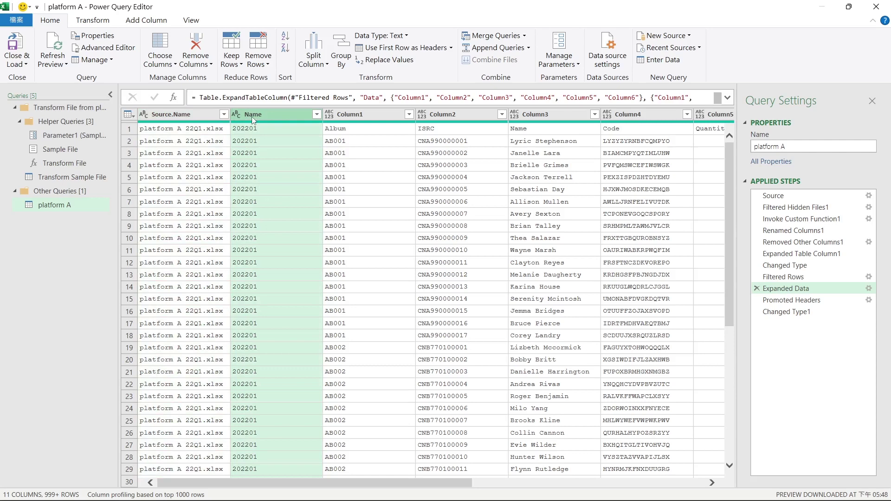
Delete the Changed Type1 and Promoted Headers steps, then select Source.Name and Name.
{"action": "mouse_move", "coordinate": [787, 312]}
{"action": "left_click", "coordinate": [756, 311]}
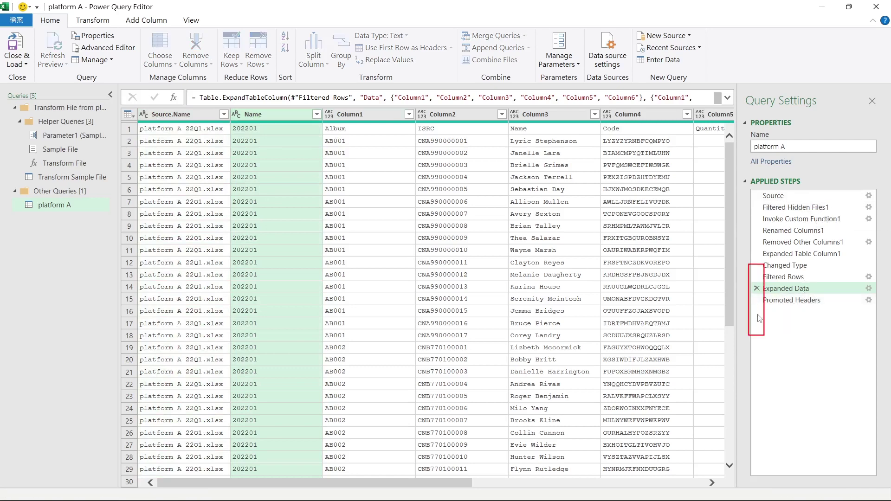
{"action": "left_click", "coordinate": [757, 300]}
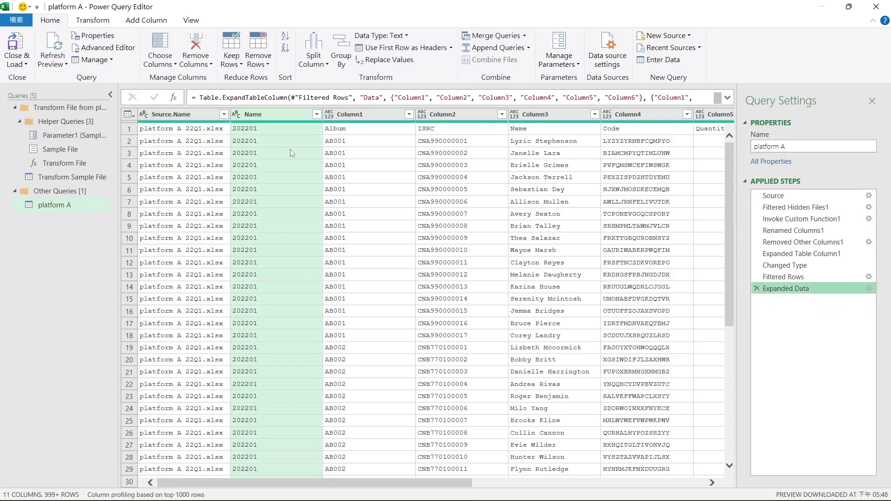
{"action": "left_click", "coordinate": [182, 116]}
{"action": "left_click", "coordinate": [260, 116], "text": "ctrl"}
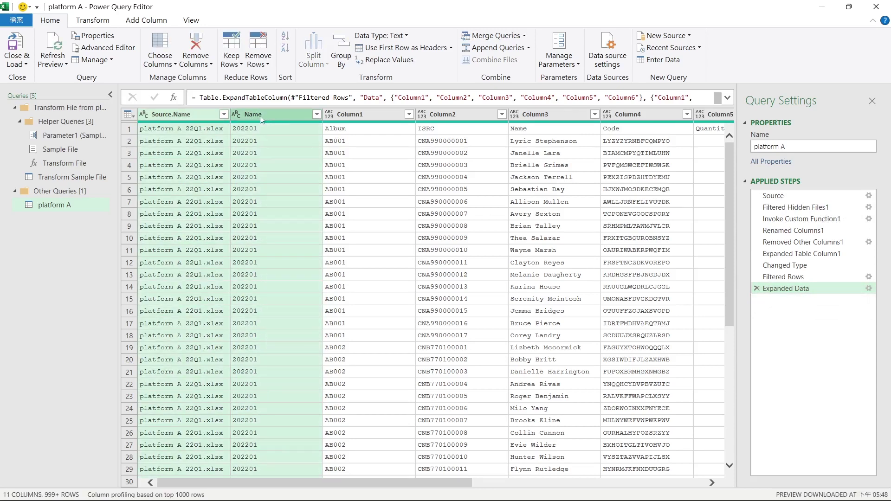
Remove the Source.Name, Name, Item, Kind and Hidden columns, leaving six data columns.
{"action": "left_click_drag", "start_coordinate": [408, 483], "coordinate": [553, 494]}
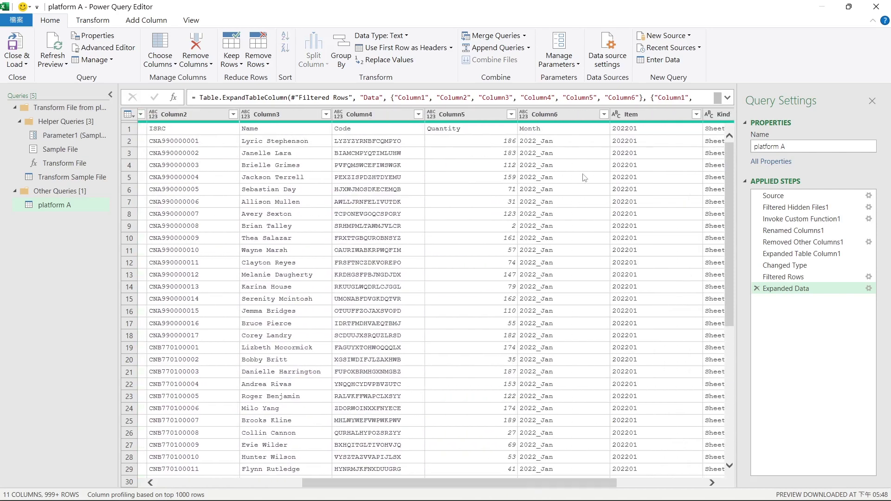
{"action": "left_click", "coordinate": [630, 113]}
{"action": "left_click", "coordinate": [715, 114], "text": "ctrl"}
{"action": "left_click_drag", "start_coordinate": [569, 482], "coordinate": [657, 488]}
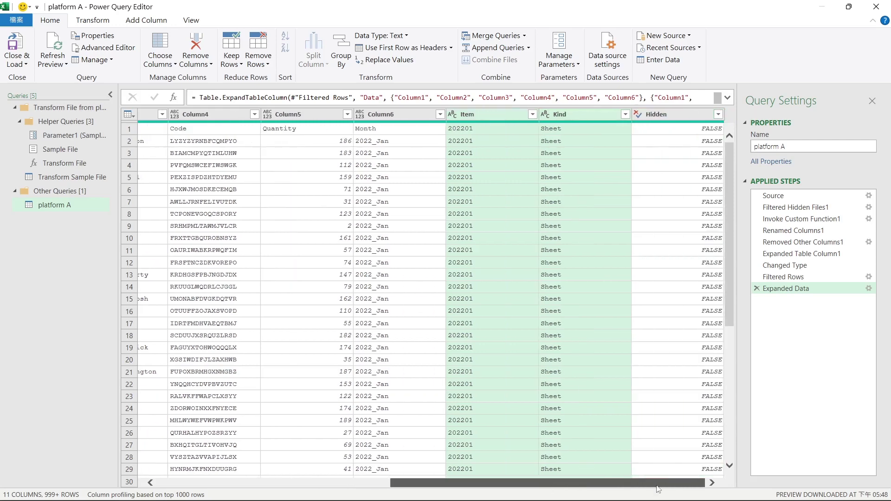
{"action": "left_click", "coordinate": [655, 114], "text": "ctrl"}
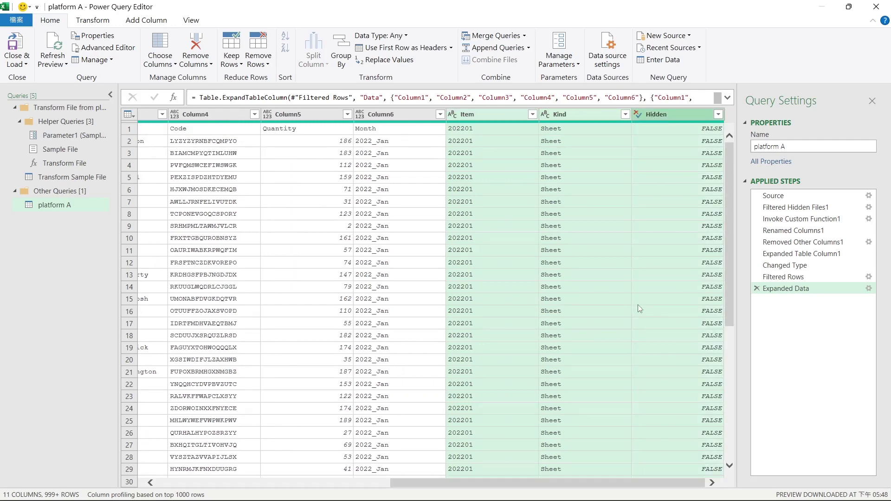
{"action": "right_click", "coordinate": [265, 197]}
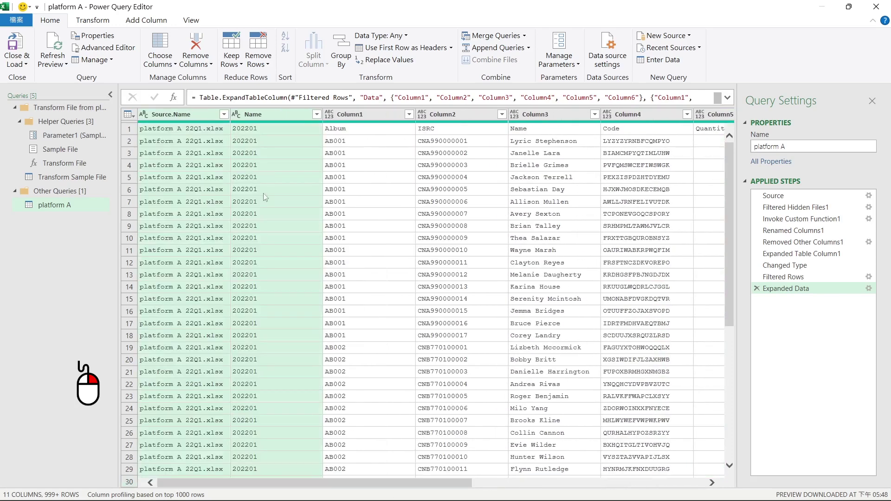
{"action": "right_click", "coordinate": [250, 117]}
{"action": "left_click", "coordinate": [278, 138]}
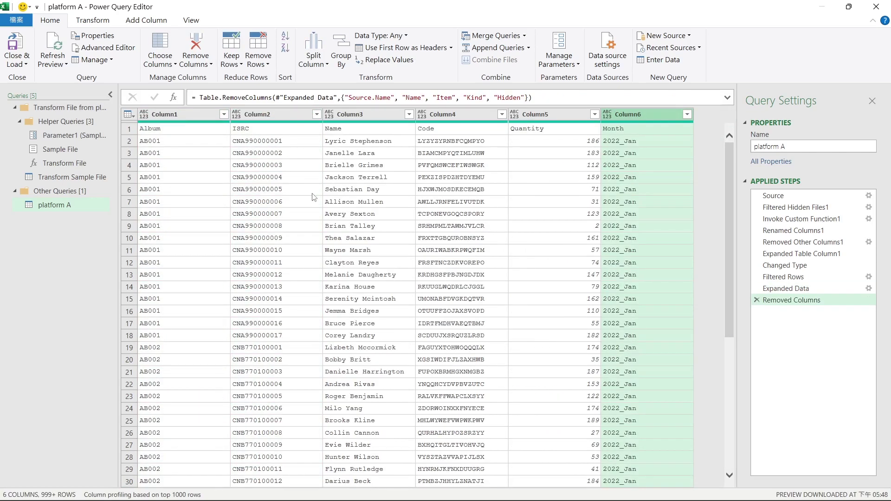
{"action": "left_click", "coordinate": [312, 194]}
{"action": "left_click", "coordinate": [189, 130]}
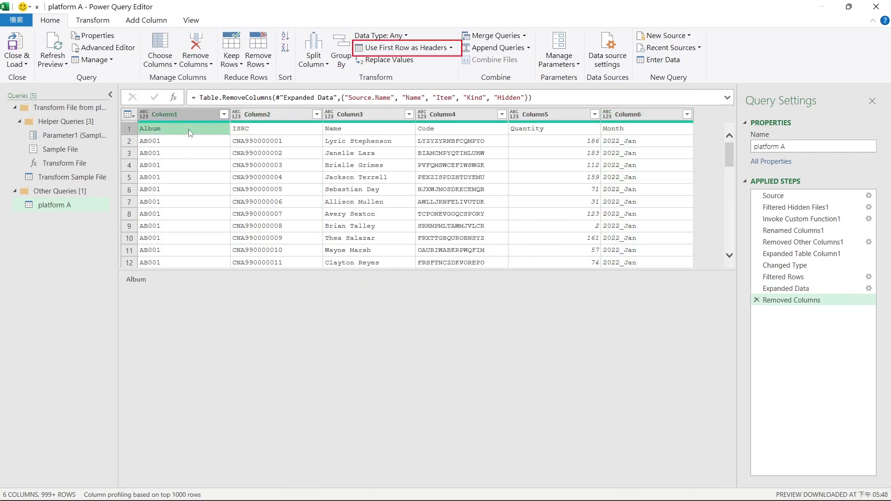
Promote the first row to headers Album to Month and check a Quantity value's type.
{"action": "left_click", "coordinate": [388, 48]}
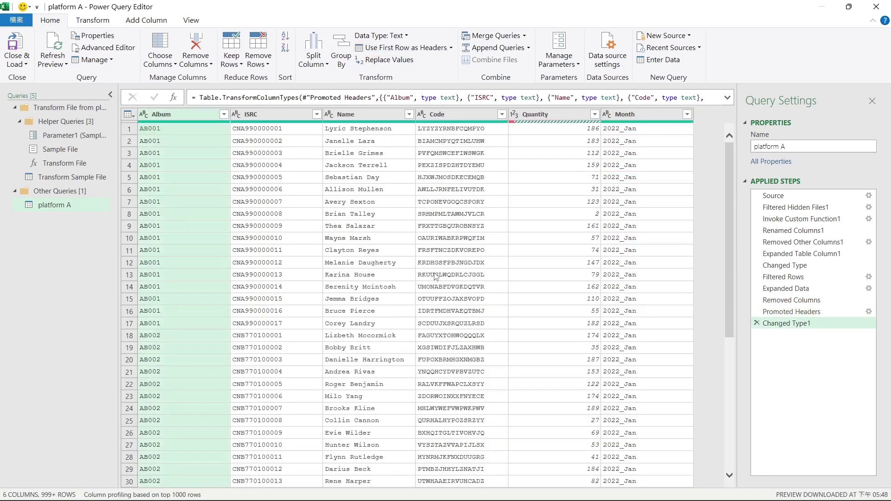
{"action": "mouse_move", "coordinate": [513, 123]}
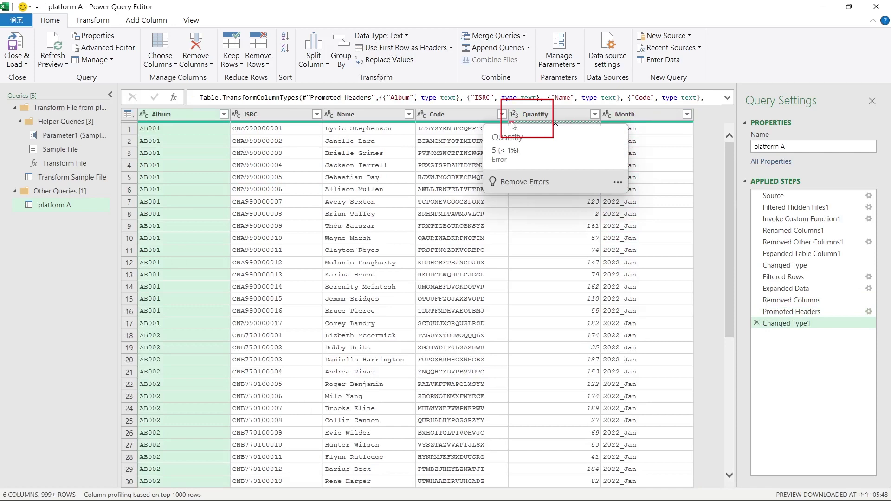
{"action": "left_click", "coordinate": [549, 288]}
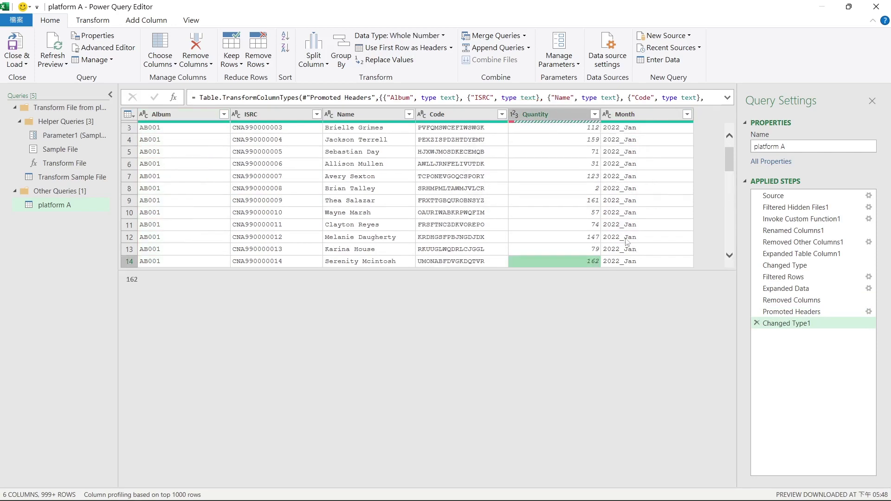
{"action": "scroll", "coordinate": [629, 242], "scroll_direction": "down", "scroll_amount": 5}
{"action": "scroll", "coordinate": [624, 230], "scroll_direction": "down", "scroll_amount": 3}
{"action": "scroll", "coordinate": [624, 230], "scroll_direction": "down", "scroll_amount": 2}
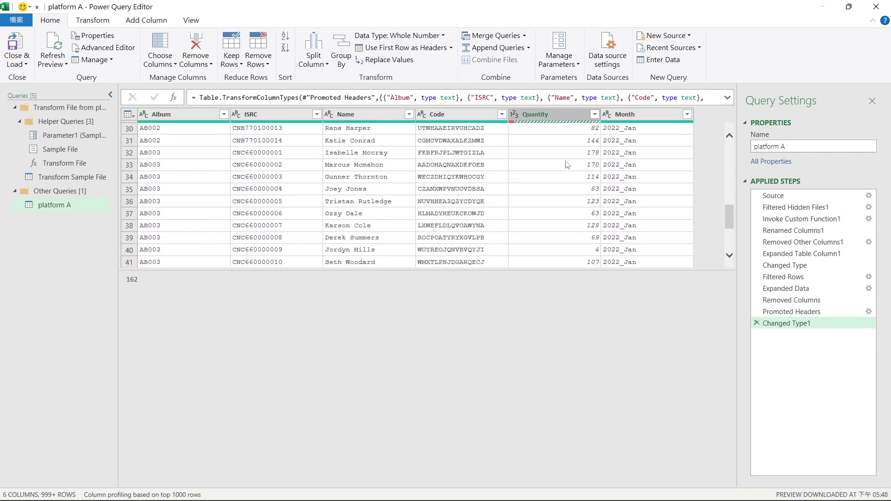
{"action": "scroll", "coordinate": [620, 234], "scroll_direction": "down", "scroll_amount": 1}
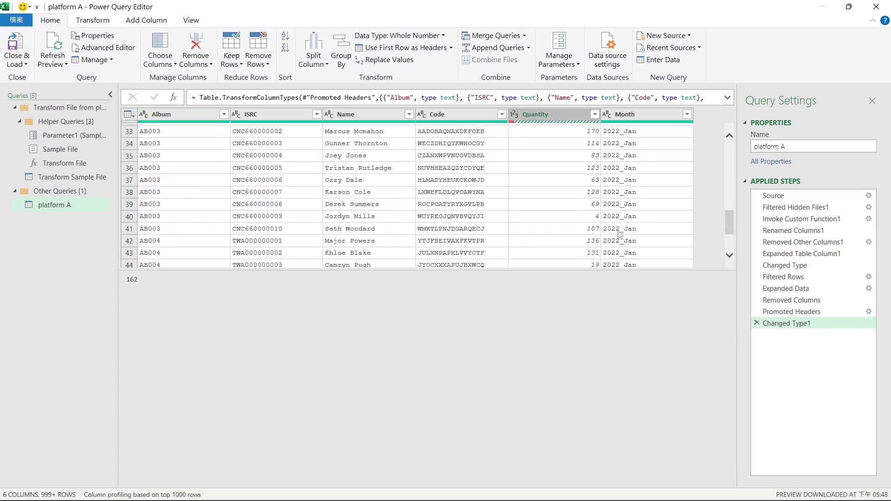
Inspect repeated header row 228, whose Quantity cell shows Error.
{"action": "left_click_drag", "start_coordinate": [594, 271], "coordinate": [581, 394]}
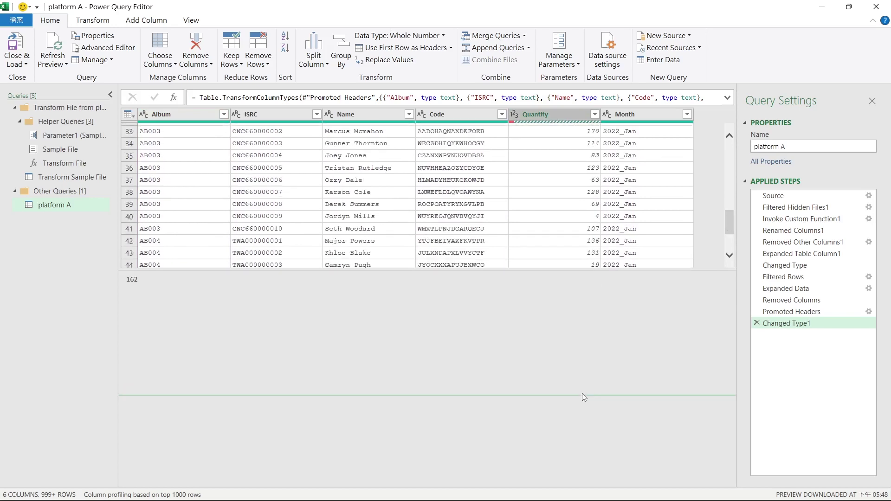
{"action": "left_click_drag", "start_coordinate": [731, 232], "coordinate": [722, 357]}
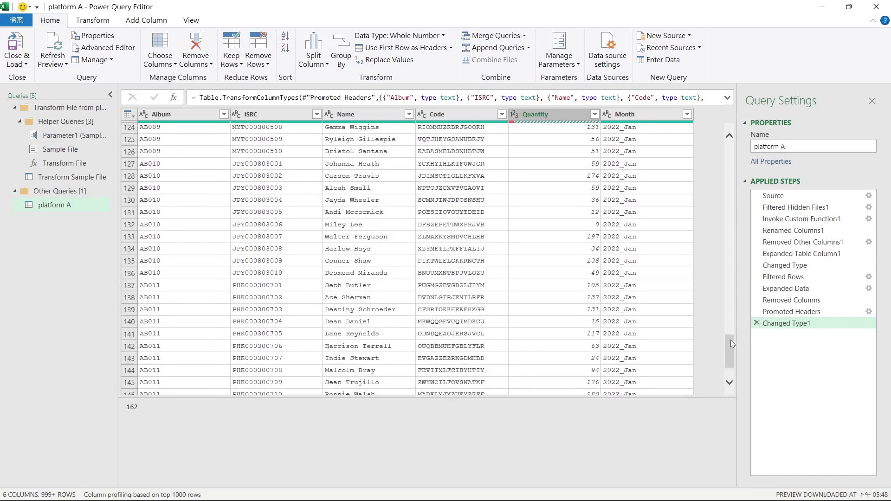
{"action": "scroll", "coordinate": [646, 282], "scroll_direction": "down", "scroll_amount": 10}
{"action": "scroll", "coordinate": [646, 282], "scroll_direction": "up", "scroll_amount": 2}
{"action": "scroll", "coordinate": [666, 278], "scroll_direction": "up", "scroll_amount": 2}
{"action": "left_click", "coordinate": [551, 284]}
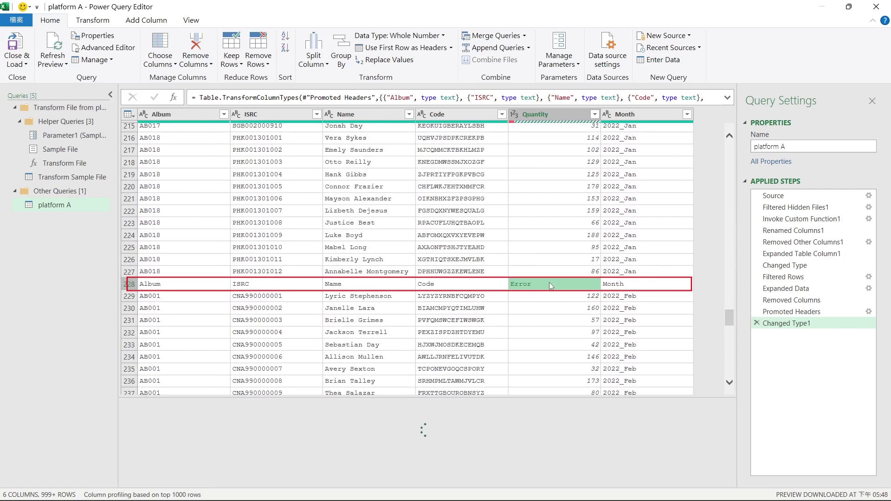
{"action": "left_click", "coordinate": [466, 284]}
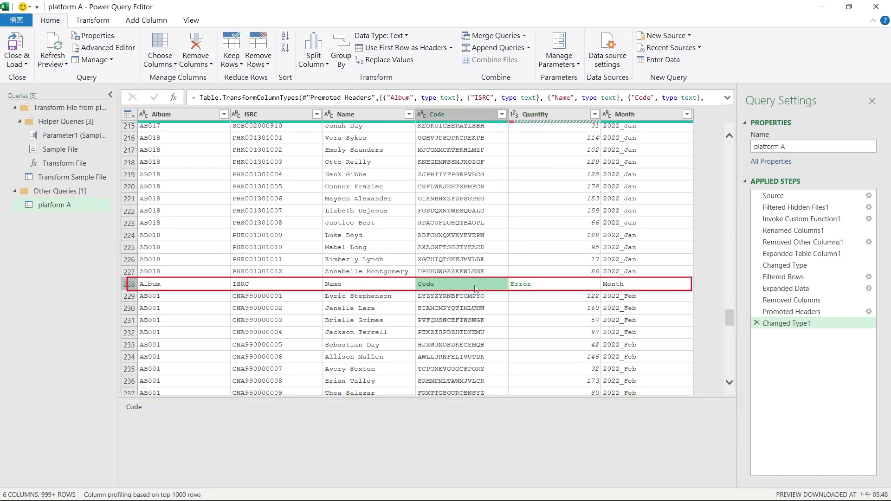
{"action": "left_click", "coordinate": [392, 292]}
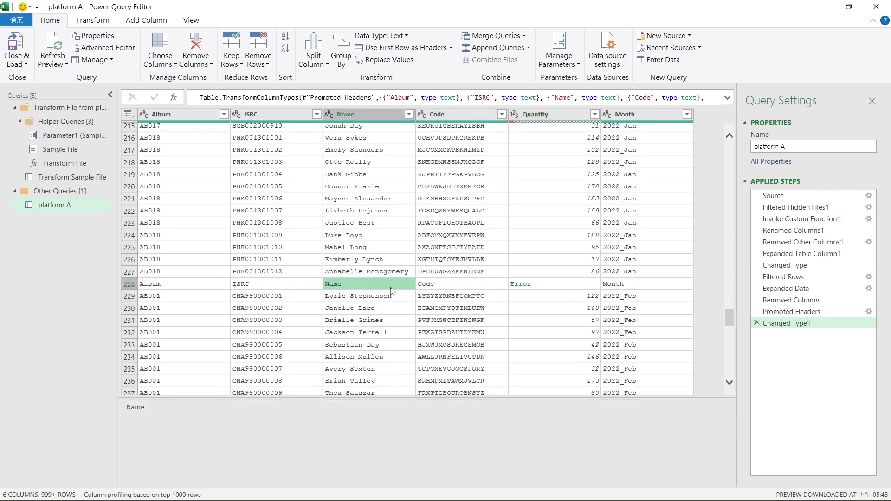
{"action": "left_click", "coordinate": [410, 114]}
Filter out rows whose Name equals 'name', removing the repeated header rows.
{"action": "left_click", "coordinate": [298, 219]}
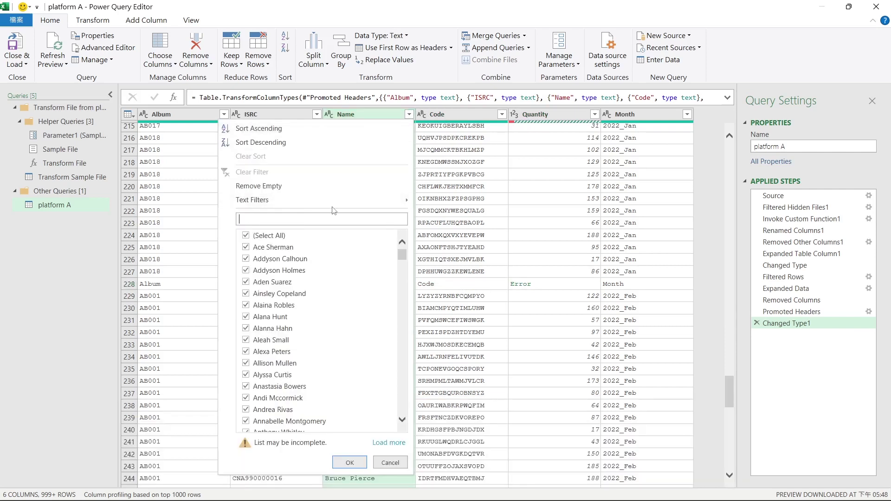
{"action": "type", "text": "name"}
{"action": "left_click", "coordinate": [246, 247]}
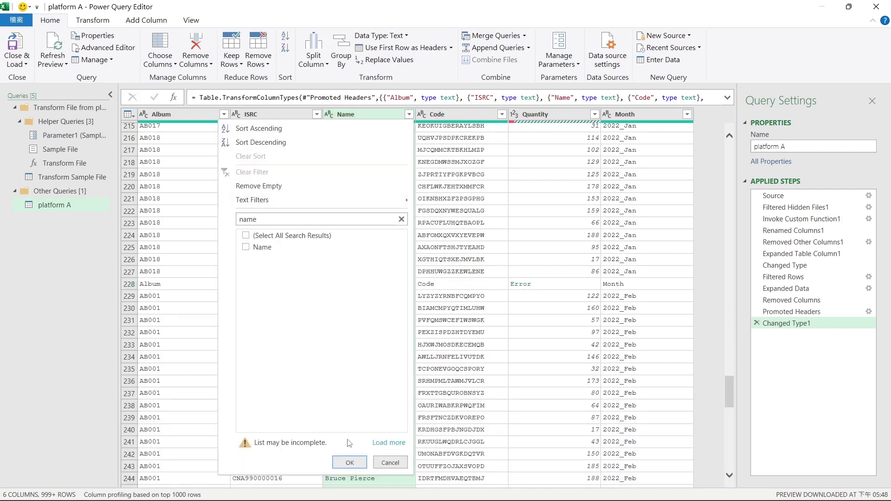
{"action": "left_click", "coordinate": [350, 463]}
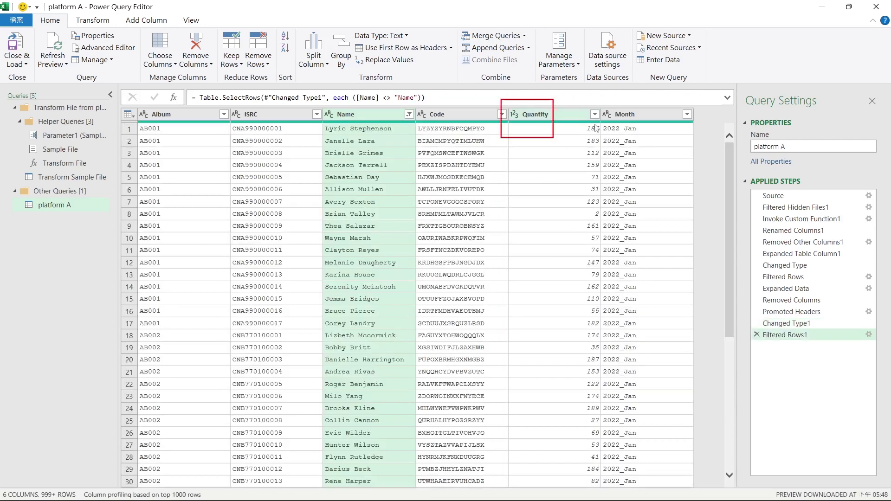
Load the full Month value list in its filter and keep all months.
{"action": "scroll", "coordinate": [408, 306], "scroll_direction": "down", "scroll_amount": 15}
{"action": "scroll", "coordinate": [408, 306], "scroll_direction": "down", "scroll_amount": 13}
{"action": "scroll", "coordinate": [408, 305], "scroll_direction": "down", "scroll_amount": 9}
{"action": "left_click", "coordinate": [687, 114]}
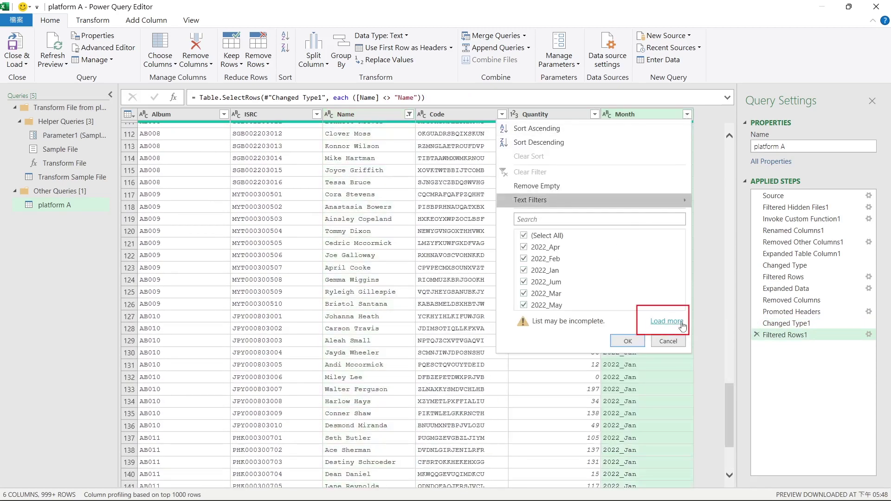
{"action": "left_click", "coordinate": [667, 322]}
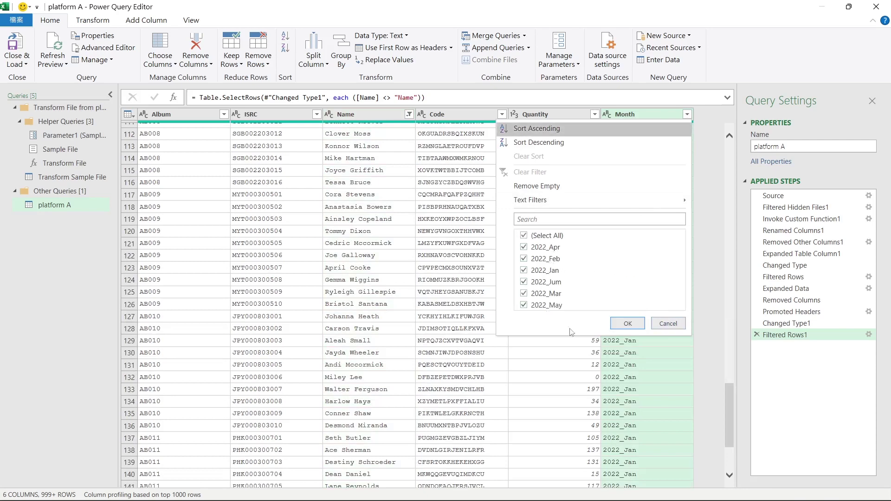
{"action": "left_click", "coordinate": [628, 324]}
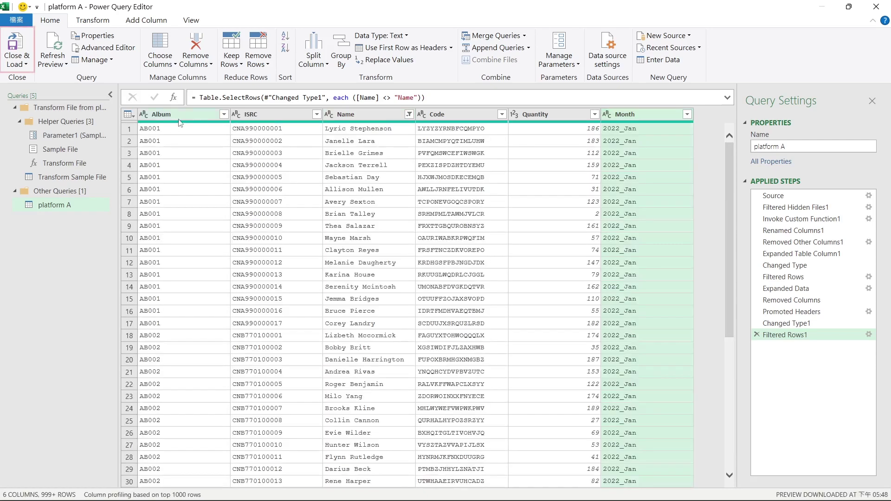
Load the platform A query as a 1,167-row table, check its Month values, then reopen it for editing.
{"action": "left_click", "coordinate": [16, 46]}
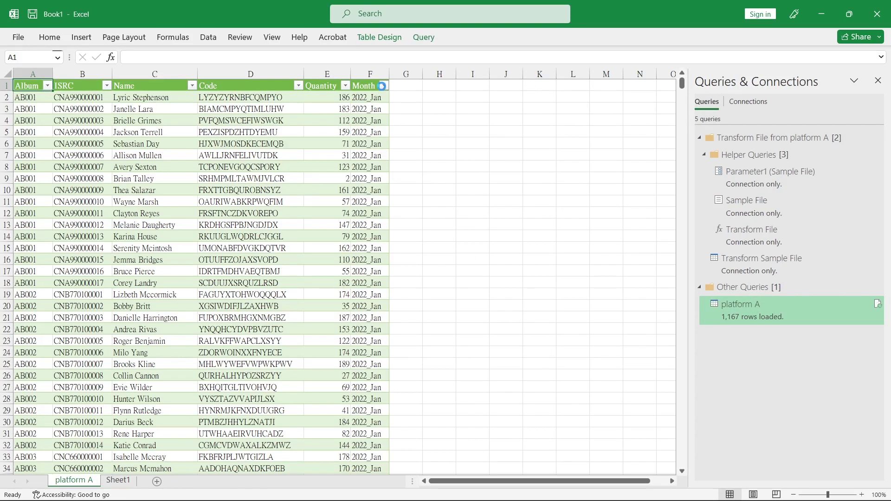
{"action": "left_click", "coordinate": [384, 85]}
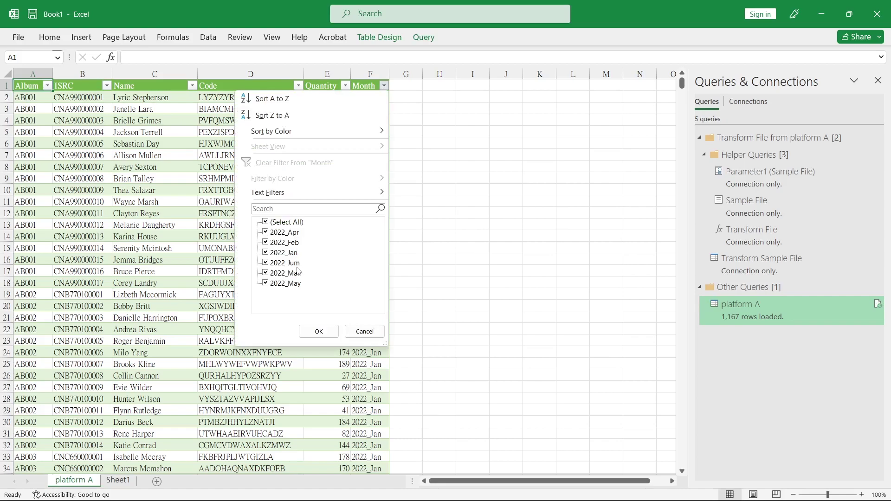
{"action": "left_click", "coordinate": [365, 332]}
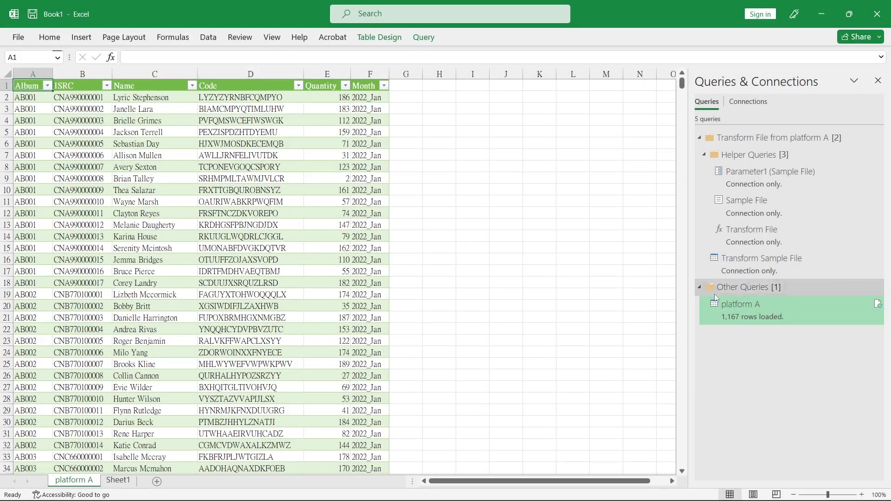
{"action": "left_click", "coordinate": [756, 364]}
{"action": "double_click", "coordinate": [754, 320]}
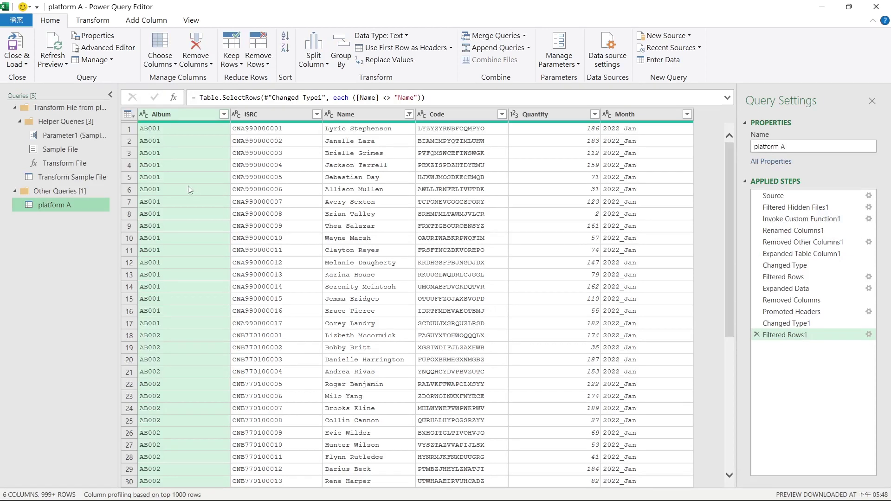
Duplicate the platform A query and name the copy Group ISRC.
{"action": "right_click", "coordinate": [72, 205]}
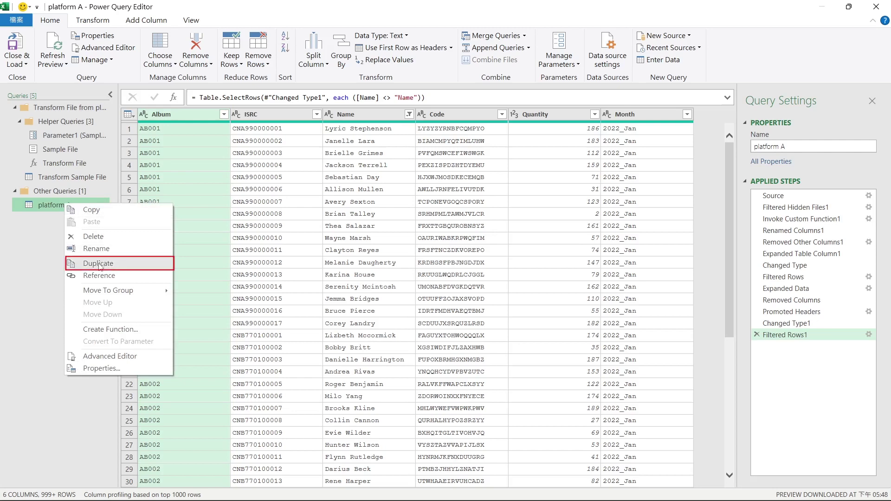
{"action": "left_click", "coordinate": [99, 263]}
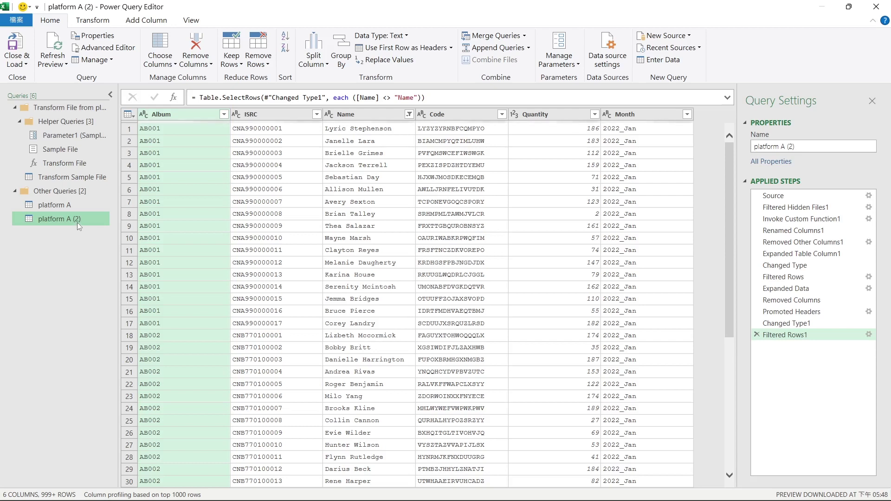
{"action": "left_click_drag", "start_coordinate": [795, 146], "coordinate": [780, 146]}
{"action": "key", "text": "ctrl+a"}
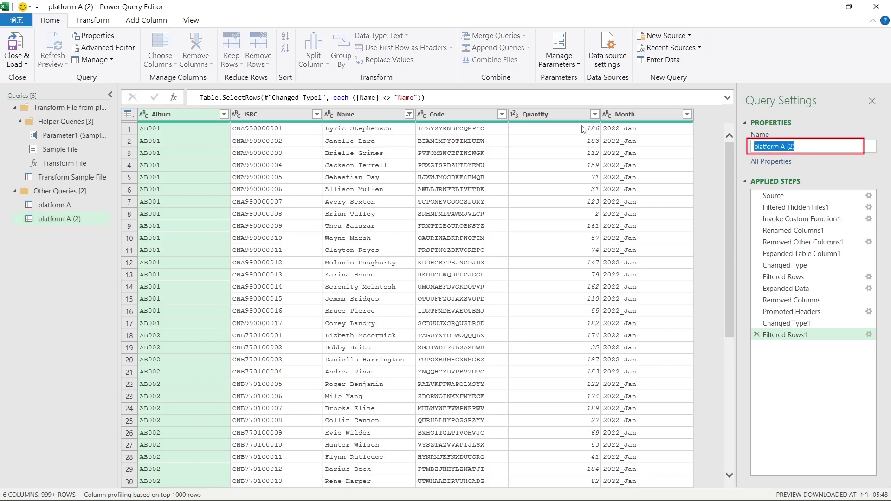
{"action": "type", "text": "Group ISRC"}
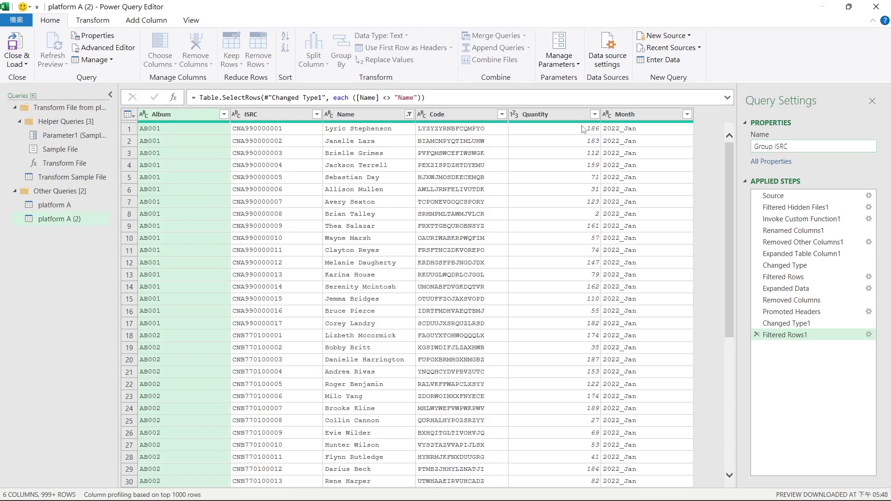
{"action": "key", "text": "Return"}
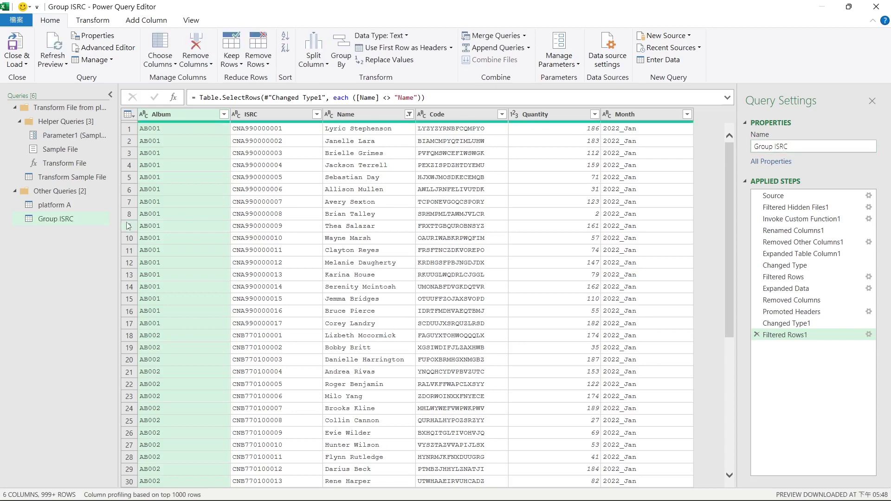
Duplicate Group ISRC and rename the copy to Pivot.
{"action": "right_click", "coordinate": [73, 224]}
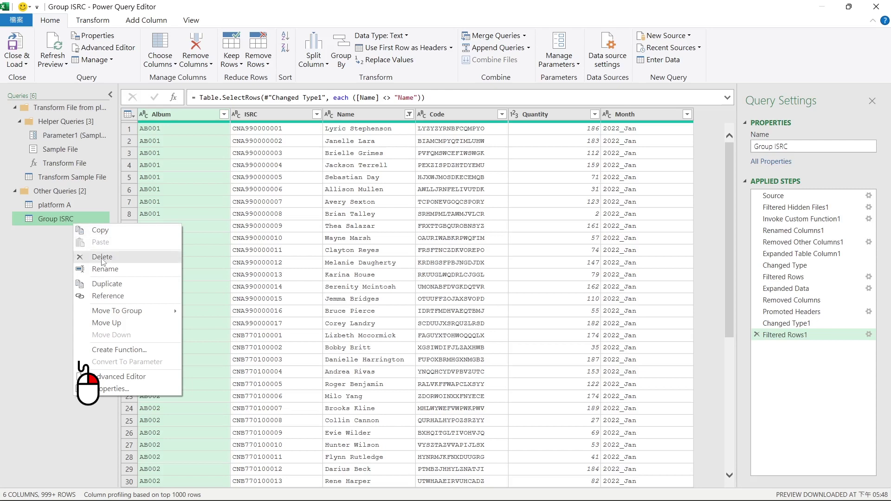
{"action": "left_click", "coordinate": [104, 284]}
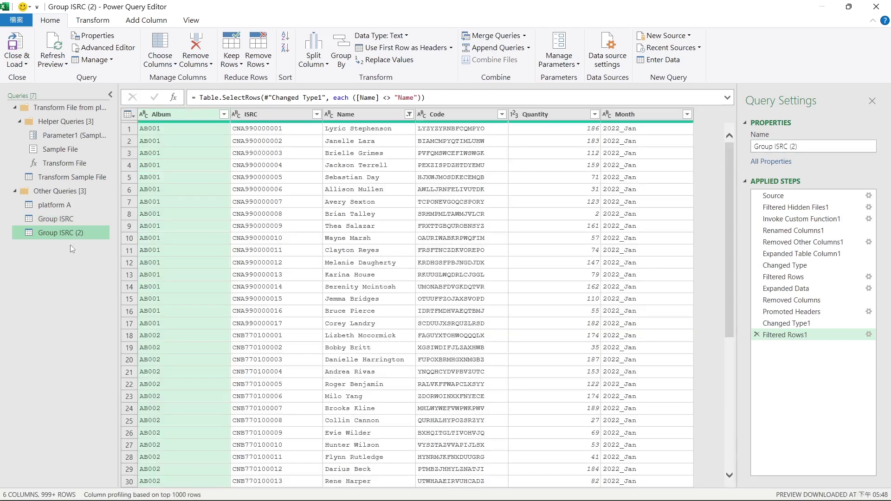
{"action": "right_click", "coordinate": [74, 232]}
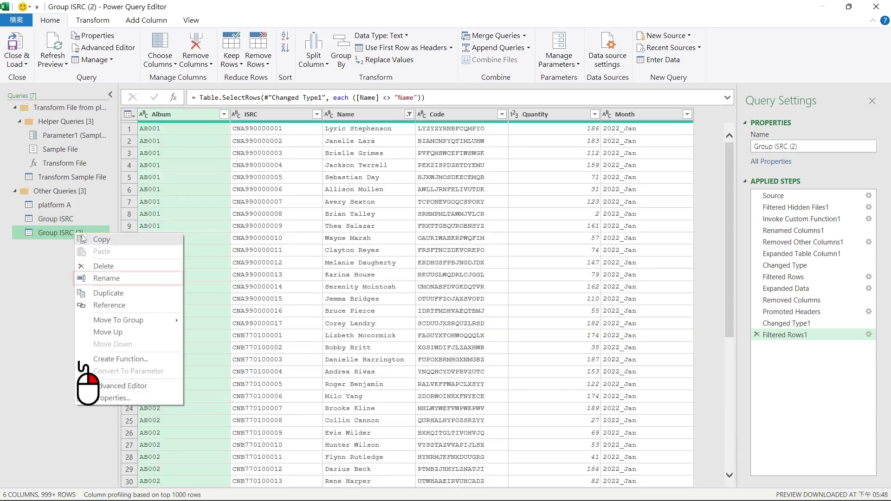
{"action": "left_click", "coordinate": [104, 280]}
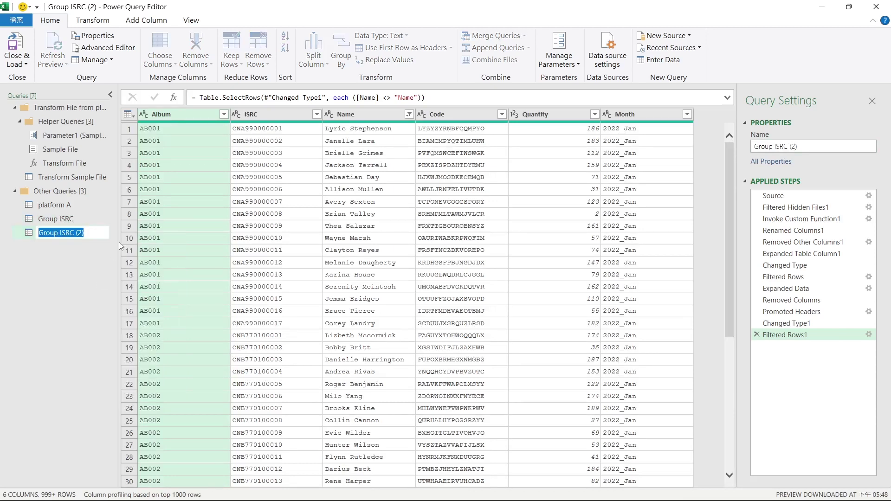
{"action": "type", "text": "Pivo"}
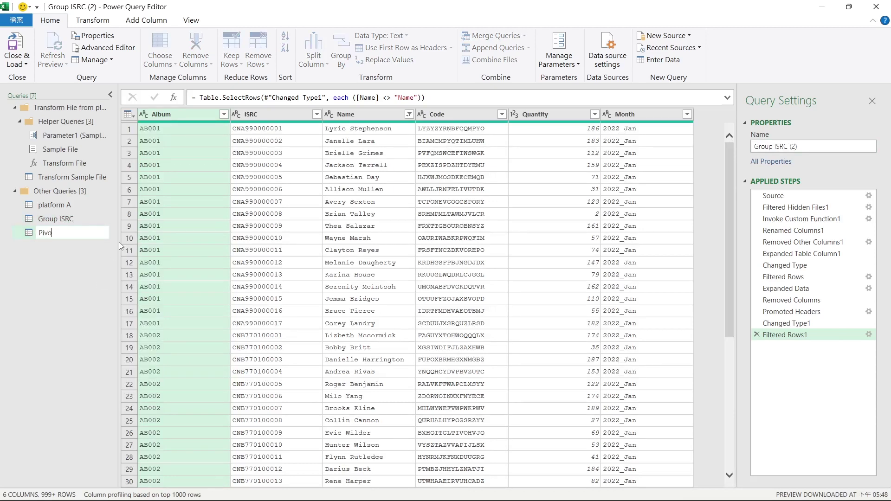
{"action": "type", "text": "t"}
{"action": "key", "text": "Return"}
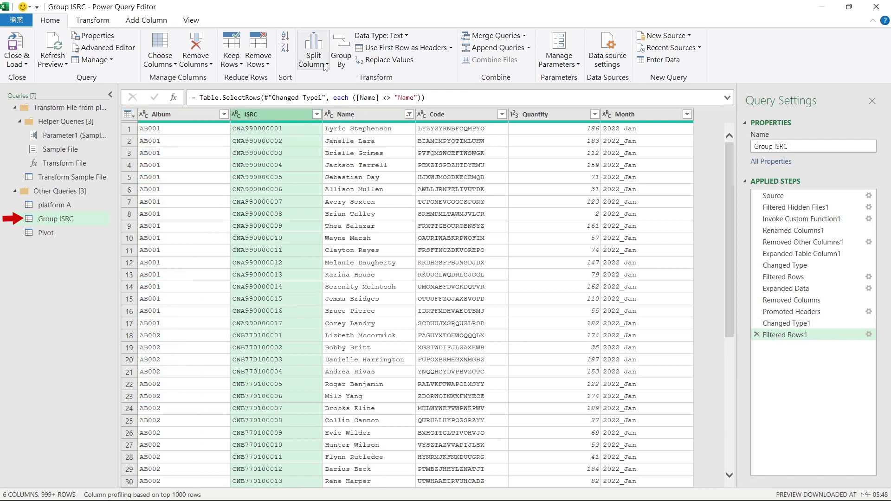
{"action": "left_click", "coordinate": [341, 51]}
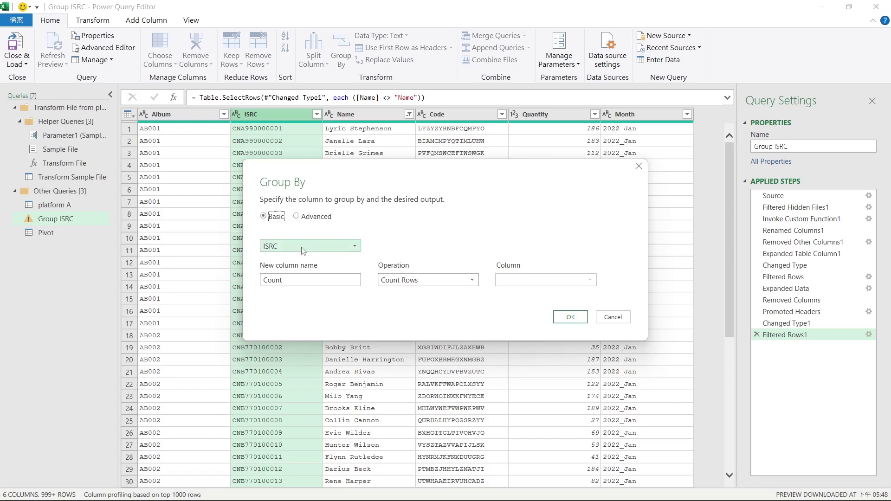
Group Group ISRC by ISRC and Name, with Count as the Sum of Quantity.
{"action": "left_click", "coordinate": [428, 280]}
{"action": "left_click", "coordinate": [395, 293]}
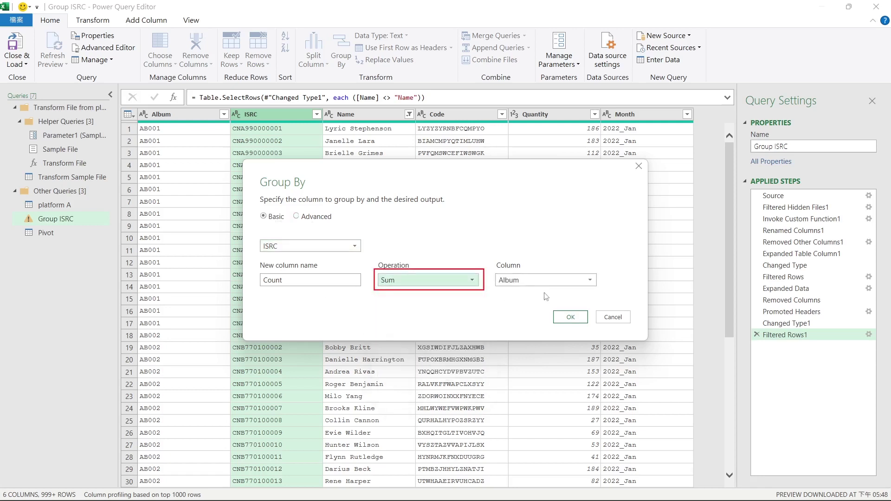
{"action": "left_click", "coordinate": [553, 280]}
{"action": "left_click", "coordinate": [517, 340]}
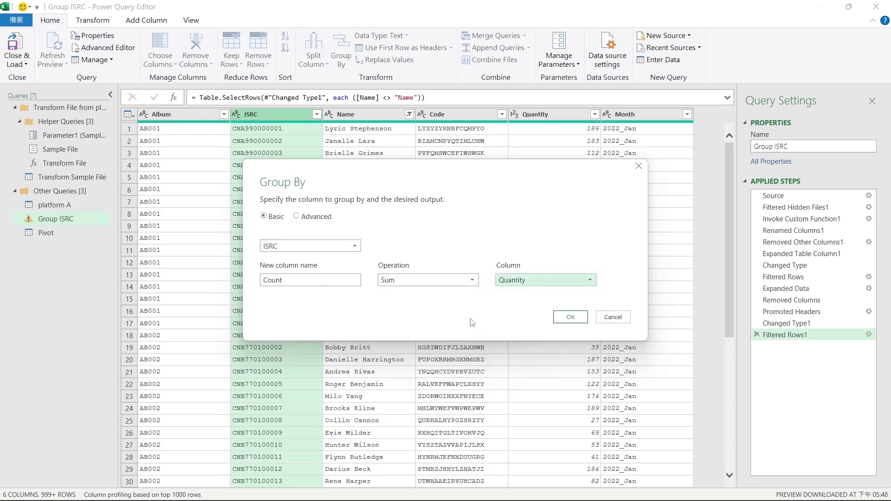
{"action": "left_click", "coordinate": [296, 216]}
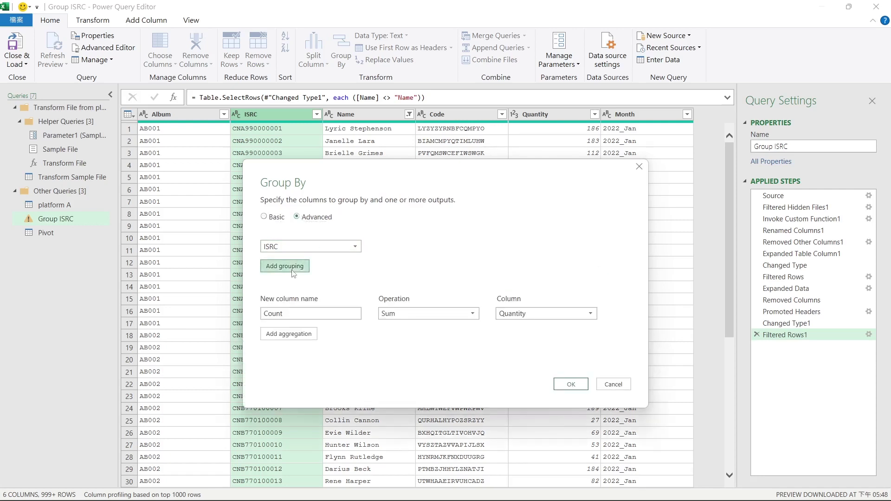
{"action": "left_click", "coordinate": [297, 268]}
{"action": "left_click", "coordinate": [351, 265]}
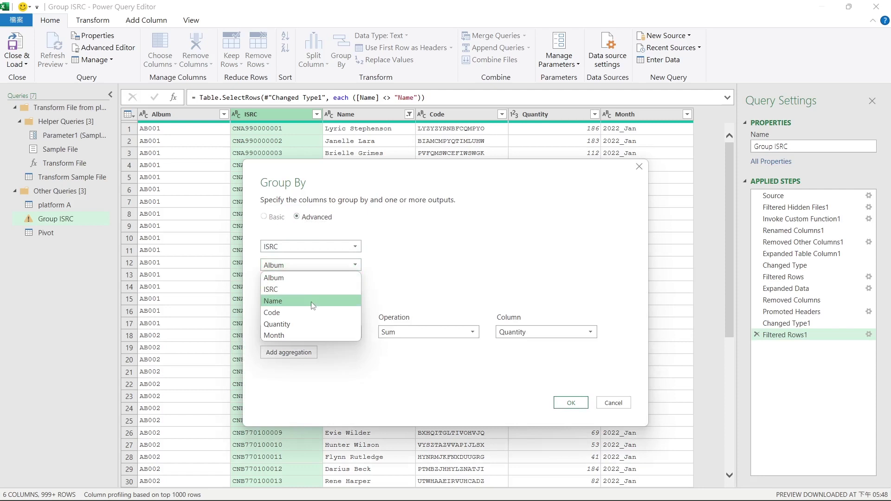
{"action": "left_click", "coordinate": [345, 302]}
{"action": "left_click", "coordinate": [571, 403]}
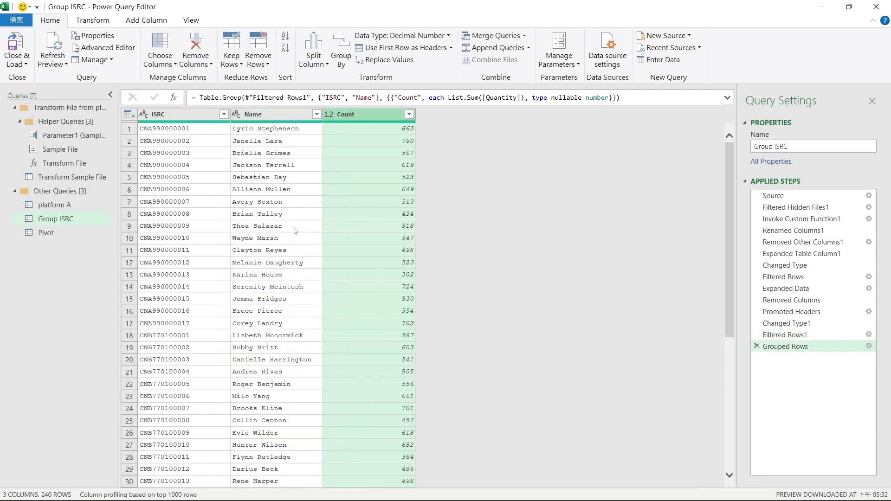
Review the Grouped Rows step settings unchanged, then switch to the Pivot query.
{"action": "left_click", "coordinate": [869, 346]}
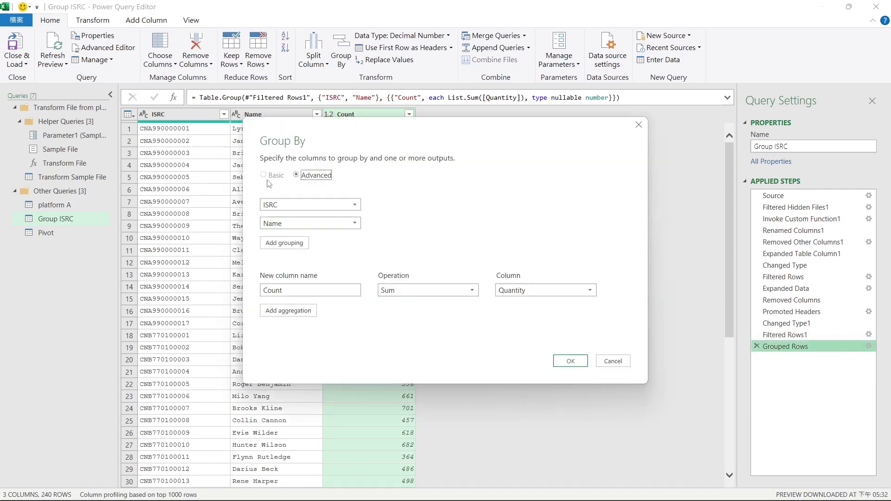
{"action": "left_click", "coordinate": [613, 362]}
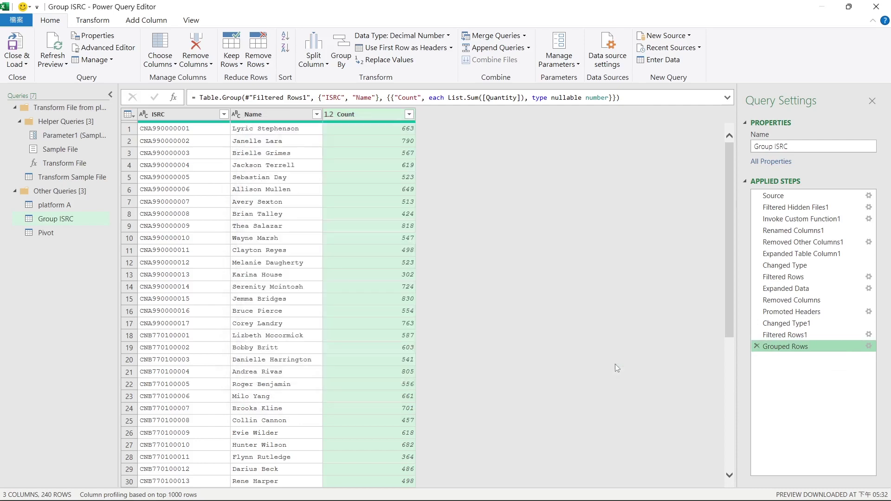
{"action": "left_click", "coordinate": [51, 233]}
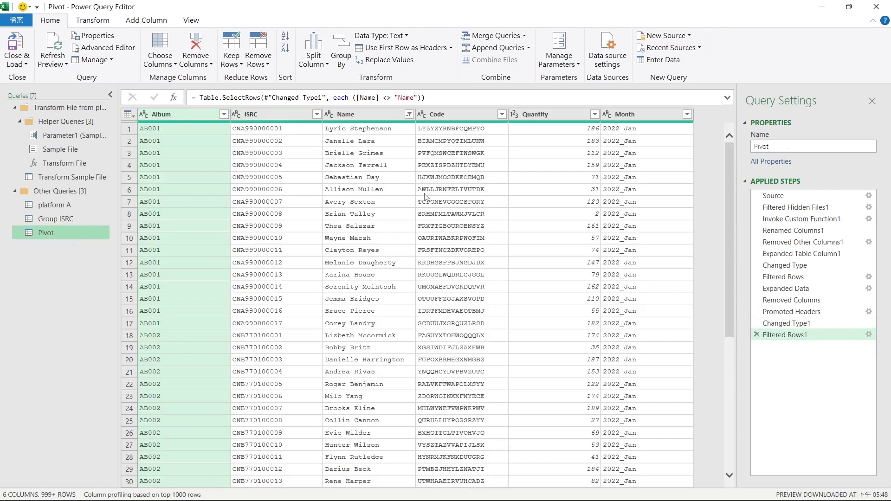
Pivot the Month column in Pivot, using Quantity as the values column.
{"action": "left_click", "coordinate": [622, 117]}
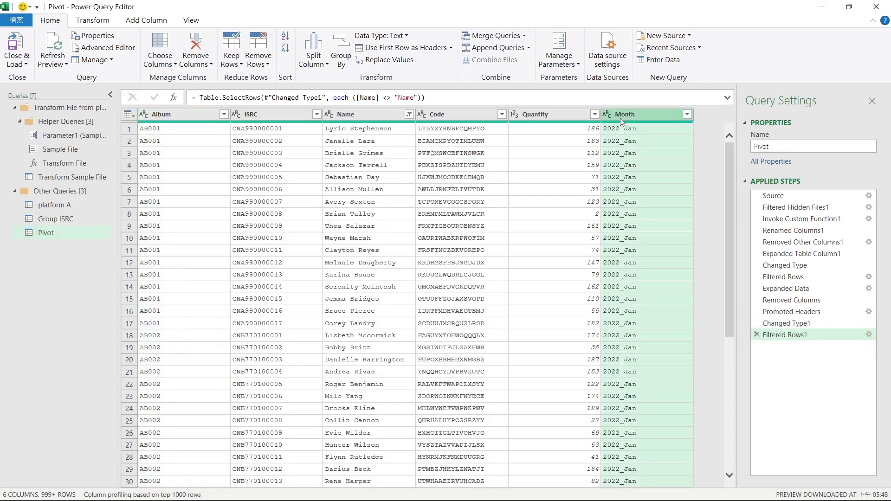
{"action": "scroll", "coordinate": [606, 274], "scroll_direction": "down", "scroll_amount": 5}
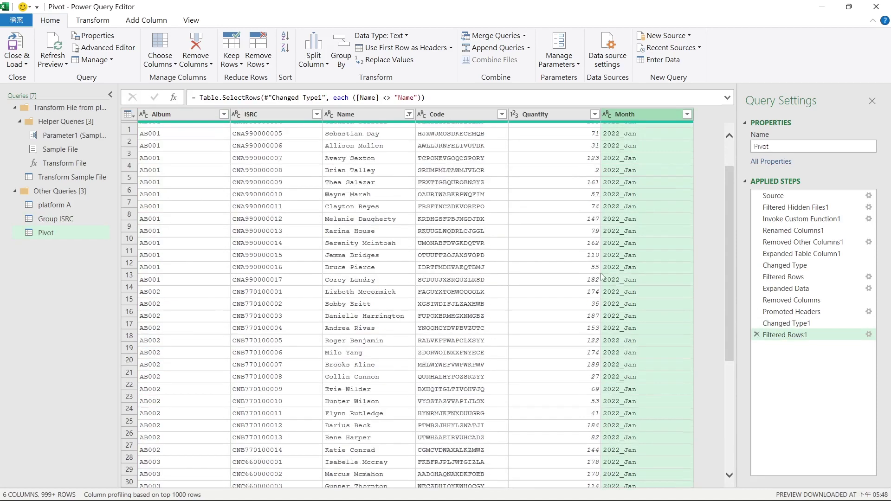
{"action": "scroll", "coordinate": [587, 273], "scroll_direction": "down", "scroll_amount": 10}
{"action": "scroll", "coordinate": [585, 273], "scroll_direction": "down", "scroll_amount": 8}
{"action": "scroll", "coordinate": [582, 273], "scroll_direction": "down", "scroll_amount": 8}
{"action": "scroll", "coordinate": [581, 273], "scroll_direction": "down", "scroll_amount": 8}
{"action": "scroll", "coordinate": [580, 271], "scroll_direction": "down", "scroll_amount": 8}
{"action": "scroll", "coordinate": [579, 270], "scroll_direction": "down", "scroll_amount": 8}
{"action": "scroll", "coordinate": [580, 269], "scroll_direction": "down", "scroll_amount": 6}
{"action": "scroll", "coordinate": [581, 268], "scroll_direction": "down", "scroll_amount": 5}
{"action": "scroll", "coordinate": [582, 268], "scroll_direction": "down", "scroll_amount": 5}
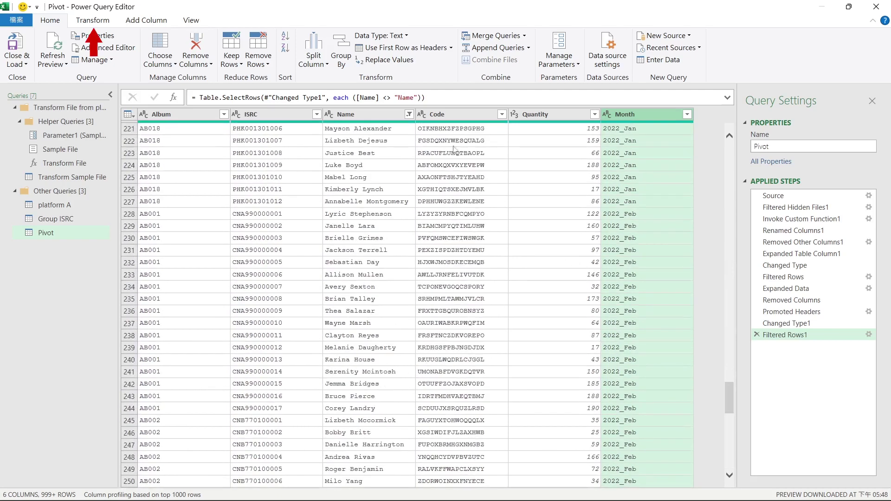
{"action": "left_click", "coordinate": [92, 20]}
{"action": "left_click", "coordinate": [235, 61]}
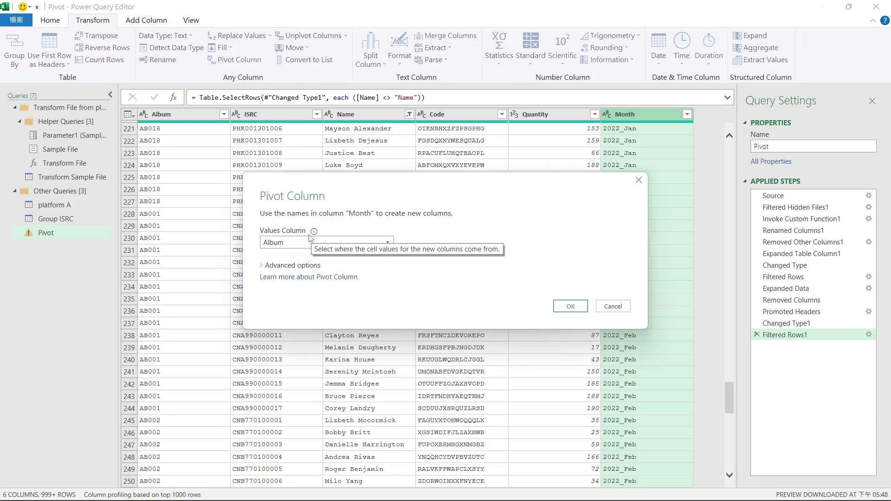
{"action": "left_click", "coordinate": [299, 241]}
{"action": "left_click", "coordinate": [287, 310]}
{"action": "left_click", "coordinate": [297, 244]}
{"action": "left_click", "coordinate": [283, 301]}
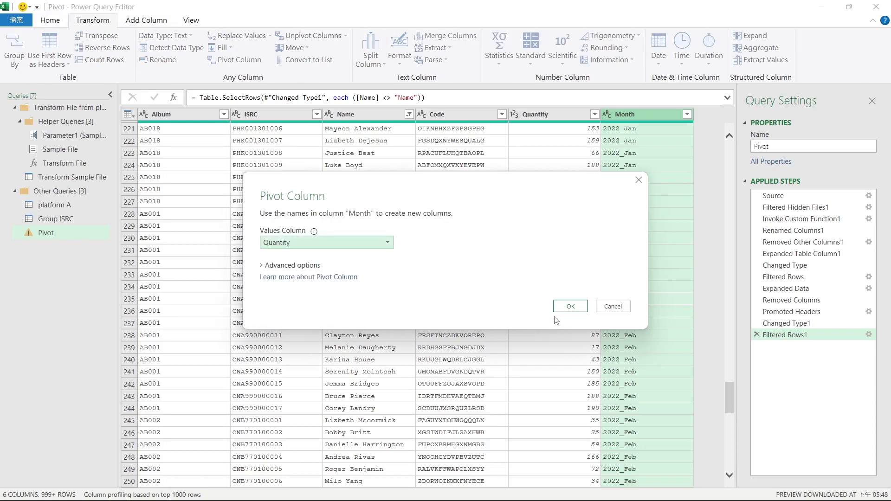
{"action": "left_click", "coordinate": [570, 307]}
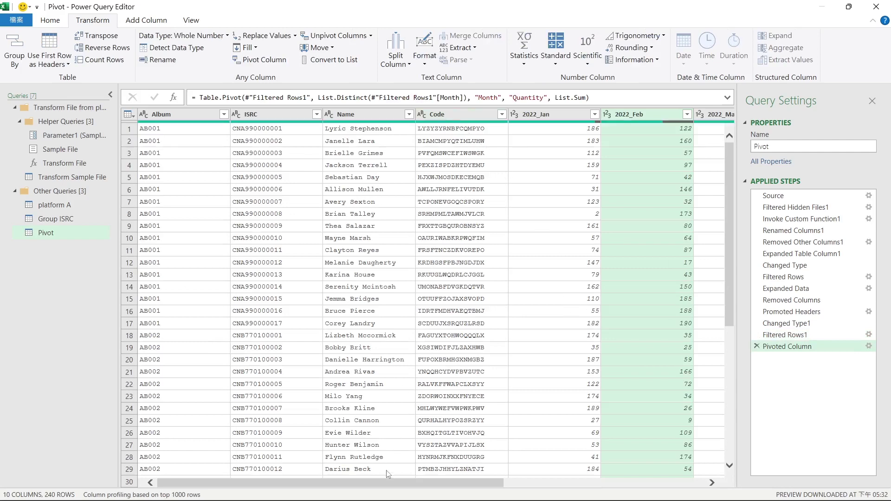
Inspect the pivoted month columns and ISRC values, then step back to Filtered Rows1.
{"action": "left_click_drag", "start_coordinate": [383, 483], "coordinate": [619, 484]}
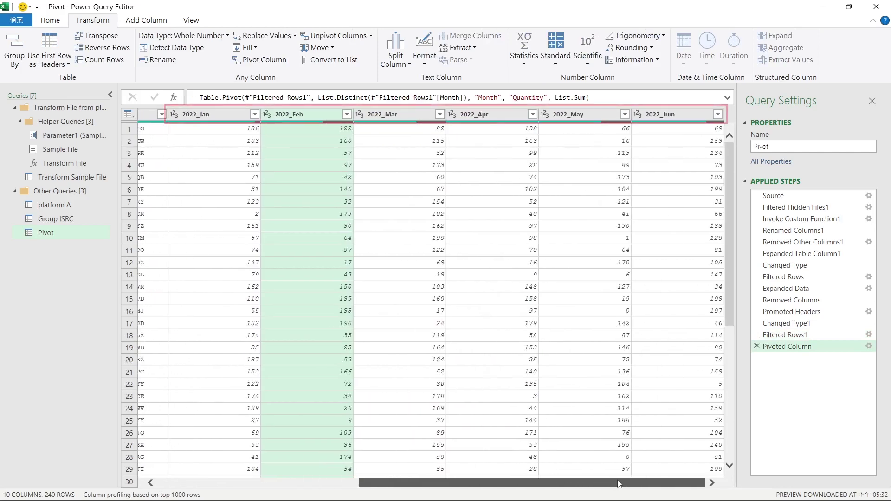
{"action": "left_click_drag", "start_coordinate": [645, 483], "coordinate": [309, 470]}
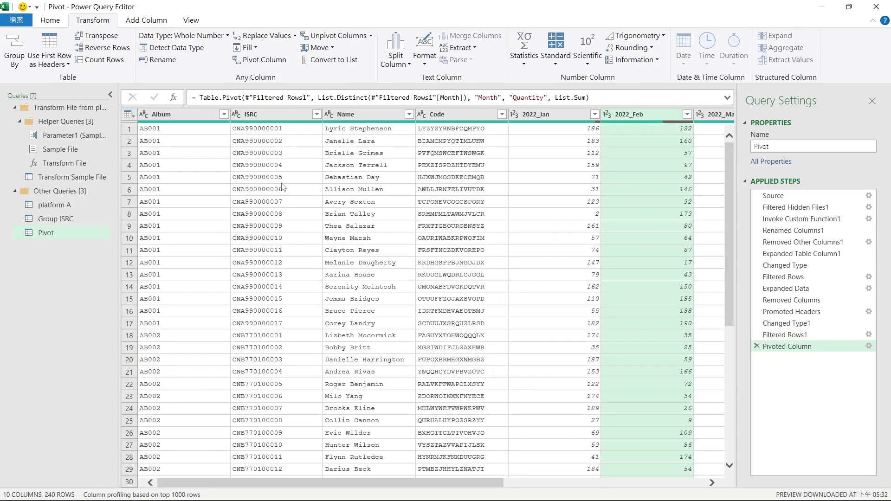
{"action": "left_click", "coordinate": [294, 139]}
{"action": "left_click", "coordinate": [295, 153]}
{"action": "left_click", "coordinate": [784, 334]}
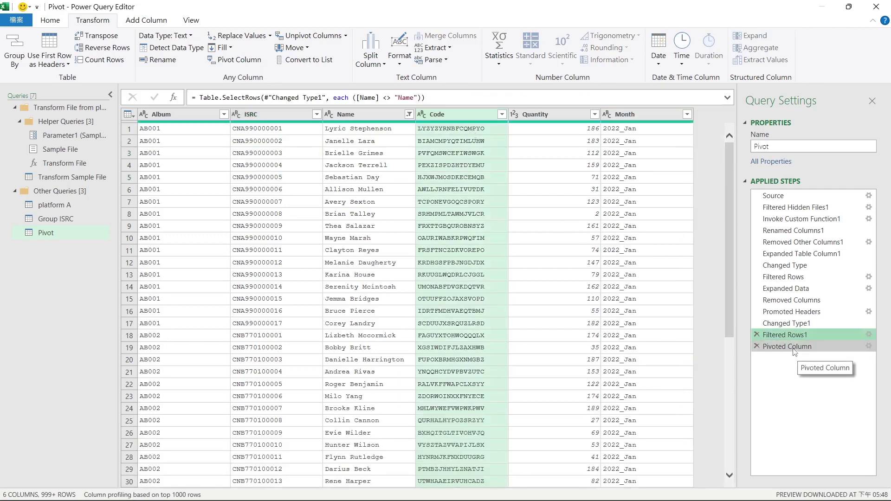
At the Filtered Rows1 step, remove the Album and Code columns.
{"action": "left_click", "coordinate": [787, 324]}
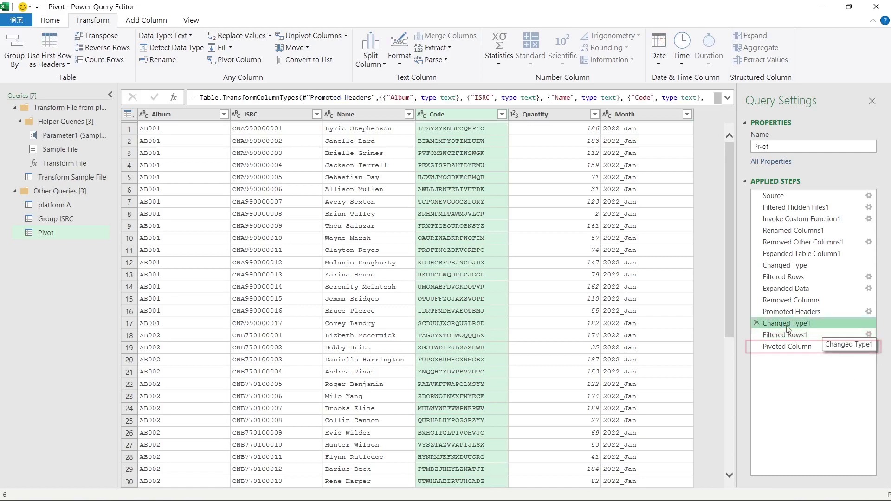
{"action": "left_click", "coordinate": [785, 335]}
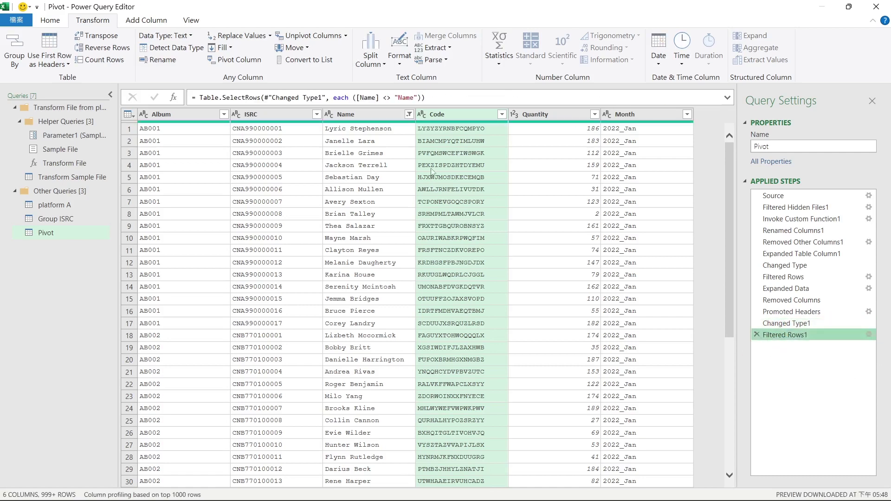
{"action": "left_click", "coordinate": [451, 117]}
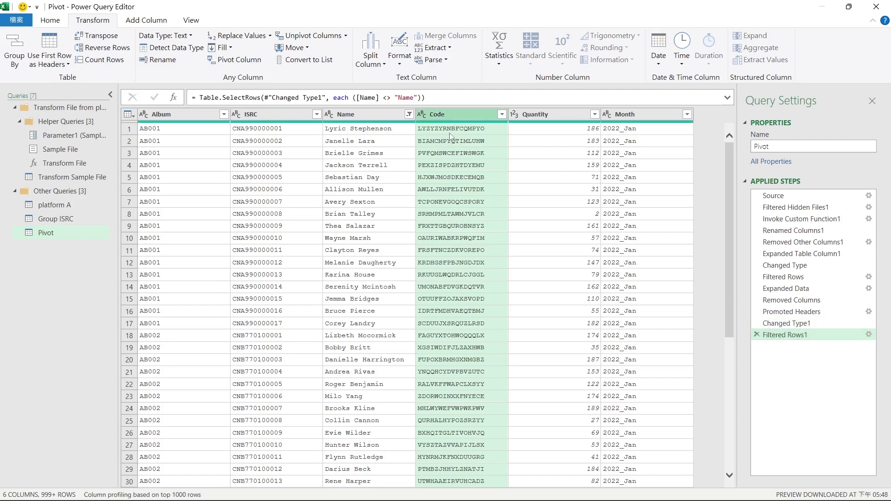
{"action": "left_click", "coordinate": [193, 120], "text": "ctrl"}
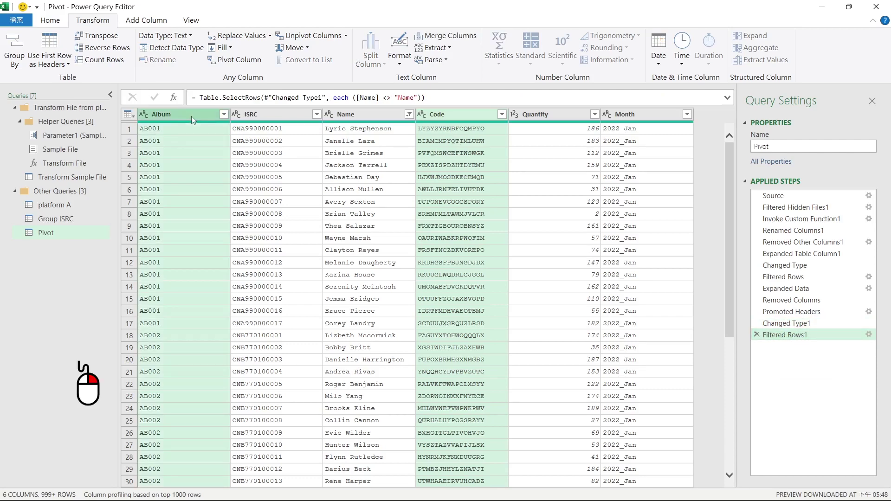
{"action": "right_click", "coordinate": [193, 120]}
{"action": "left_click", "coordinate": [217, 136]}
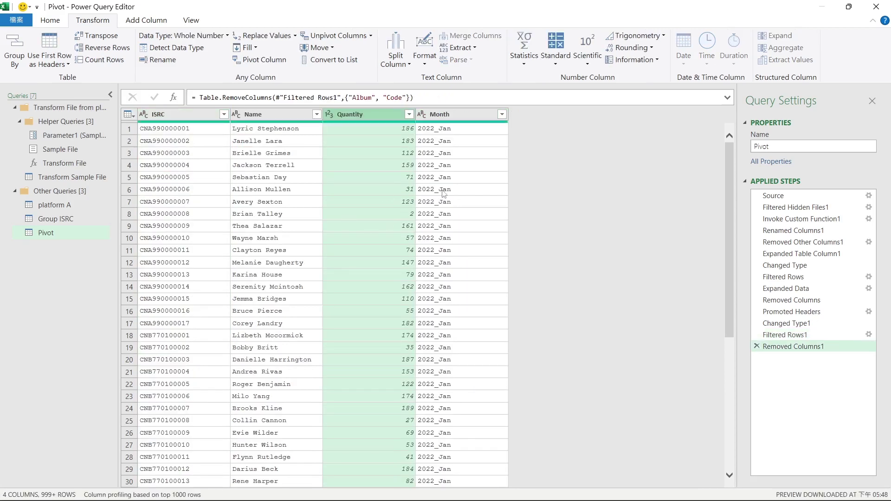
Pivot Month into month columns with Quantity as the values, giving 240 rows.
{"action": "left_click", "coordinate": [438, 189]}
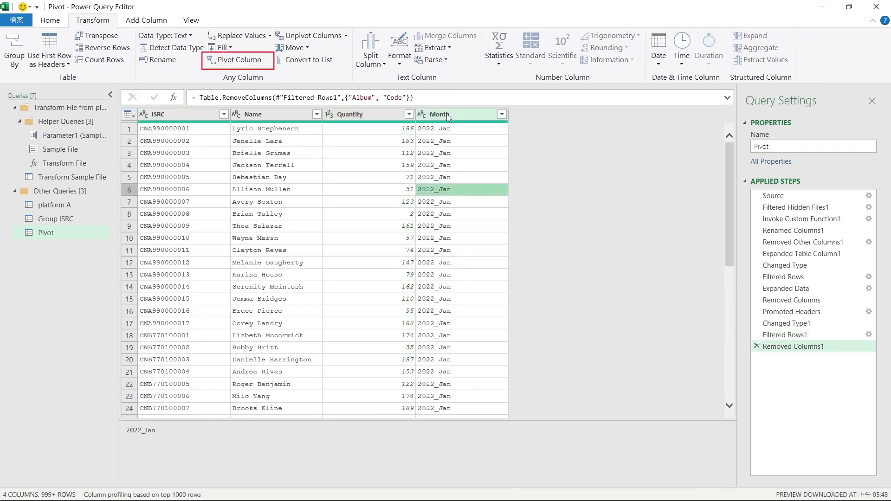
{"action": "left_click", "coordinate": [237, 59]}
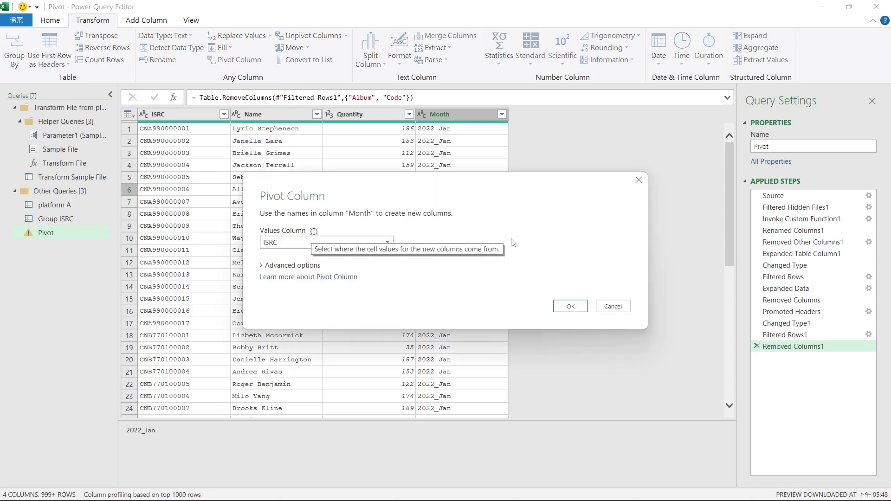
{"action": "left_click", "coordinate": [285, 243]}
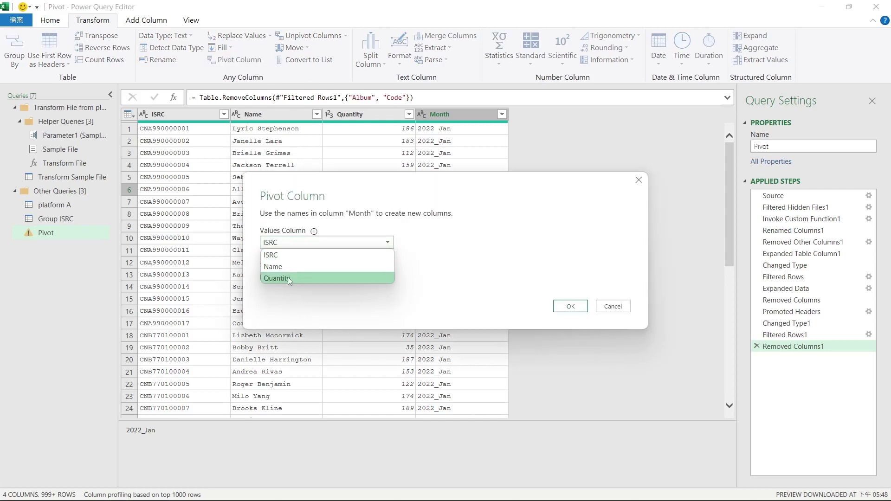
{"action": "left_click", "coordinate": [288, 278]}
{"action": "left_click", "coordinate": [571, 306]}
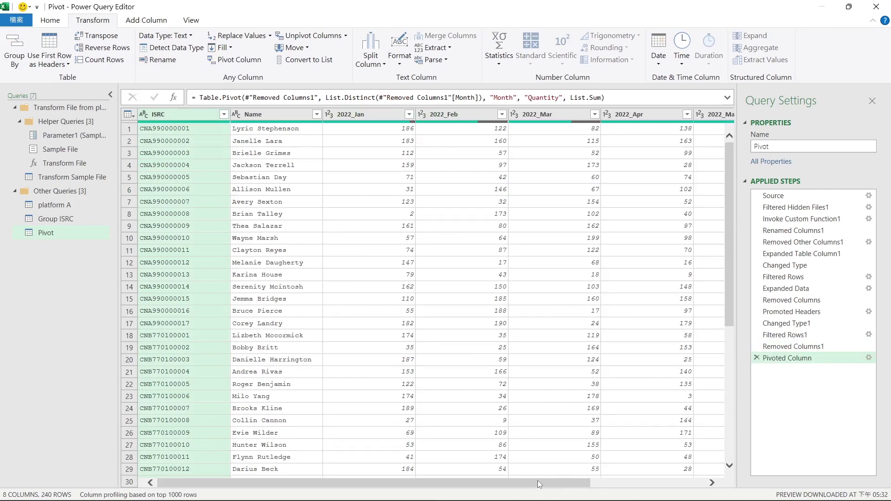
{"action": "left_click_drag", "start_coordinate": [540, 484], "coordinate": [648, 482]}
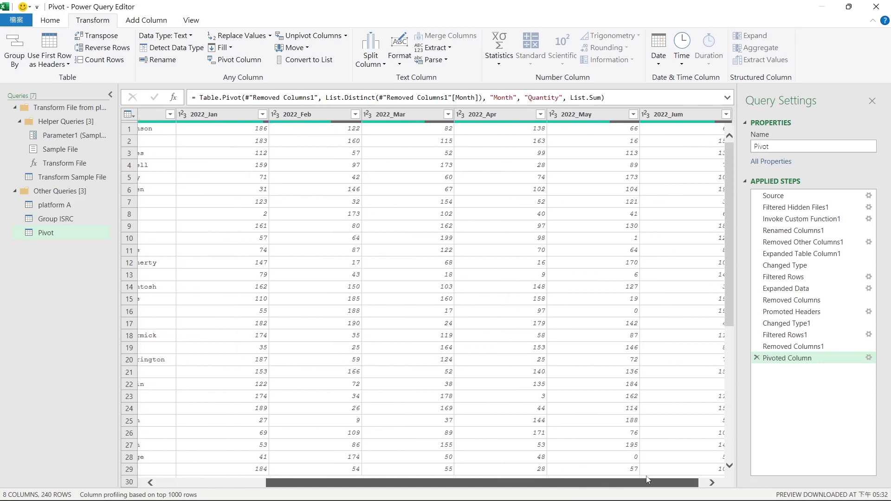
{"action": "left_click_drag", "start_coordinate": [648, 479], "coordinate": [658, 478]}
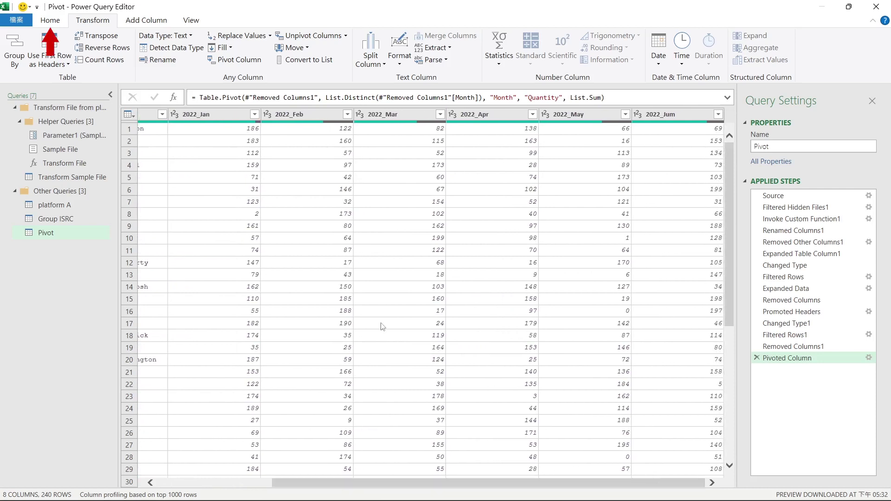
{"action": "left_click", "coordinate": [45, 21]}
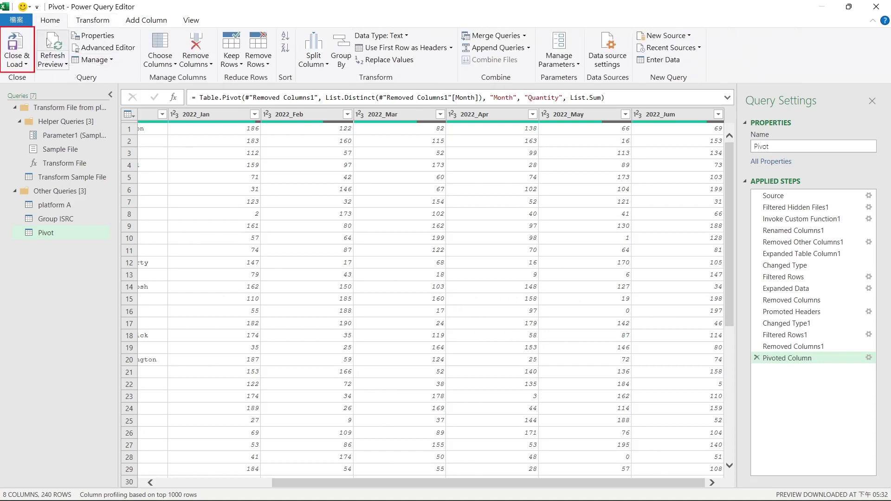
Load the Pivot query and view the 240-row Group ISRC table on its sheet.
{"action": "left_click", "coordinate": [18, 46]}
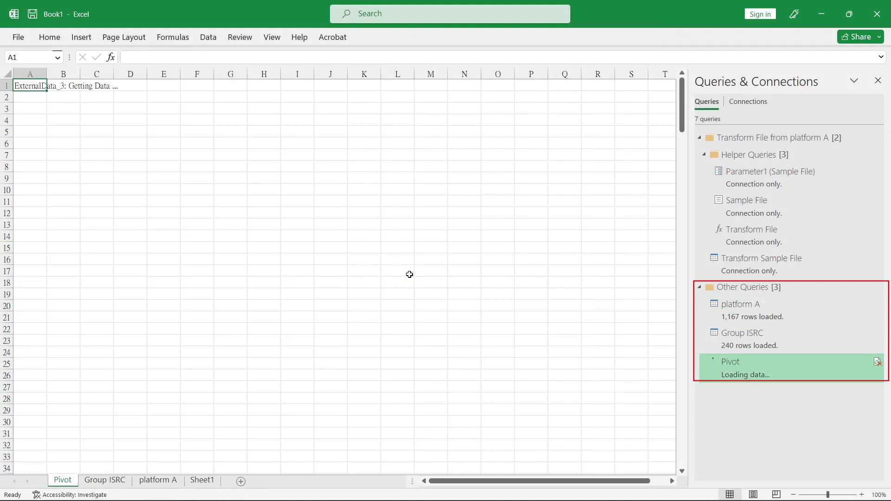
{"action": "left_click", "coordinate": [761, 342]}
{"action": "double_click", "coordinate": [761, 342]}
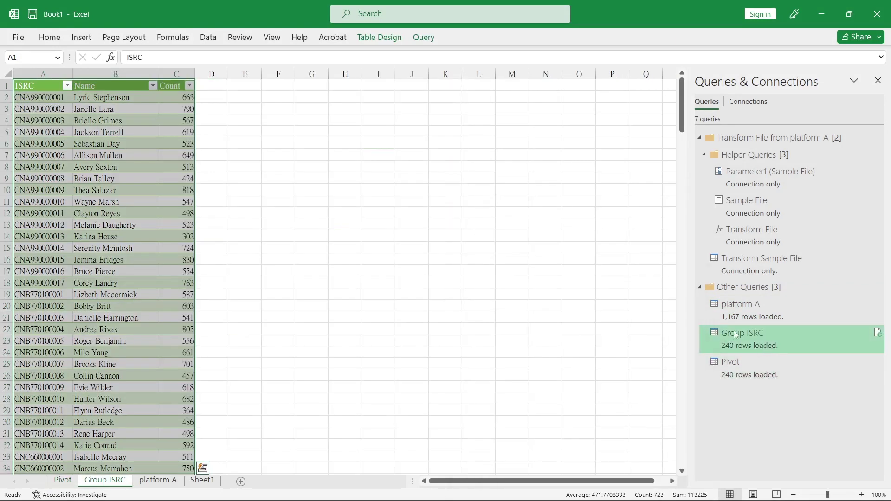
{"action": "left_click", "coordinate": [389, 275]}
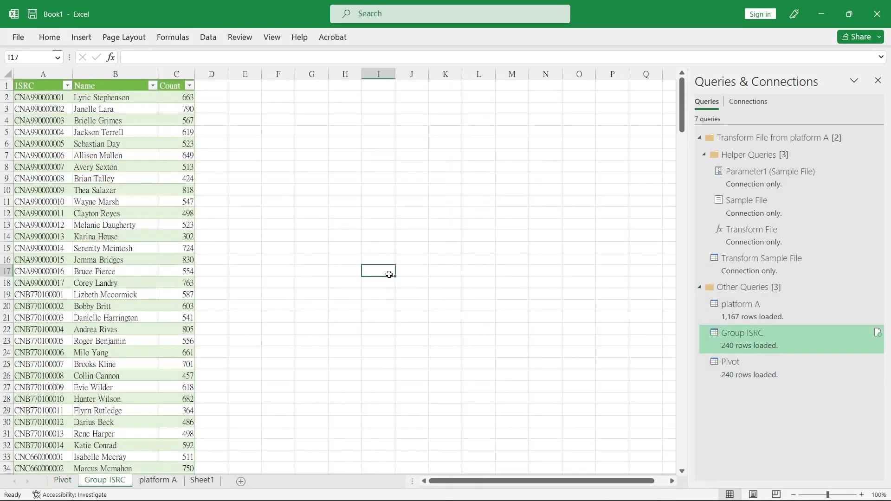
Move the 22Q3 and 22Q4 files into the platform A folder and maximise Excel.
{"action": "left_click", "coordinate": [762, 367]}
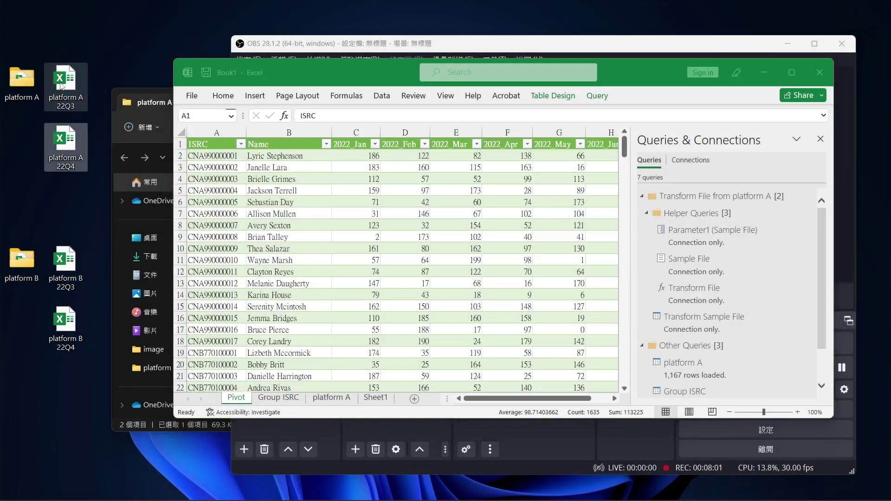
{"action": "left_click_drag", "start_coordinate": [69, 86], "coordinate": [22, 77]}
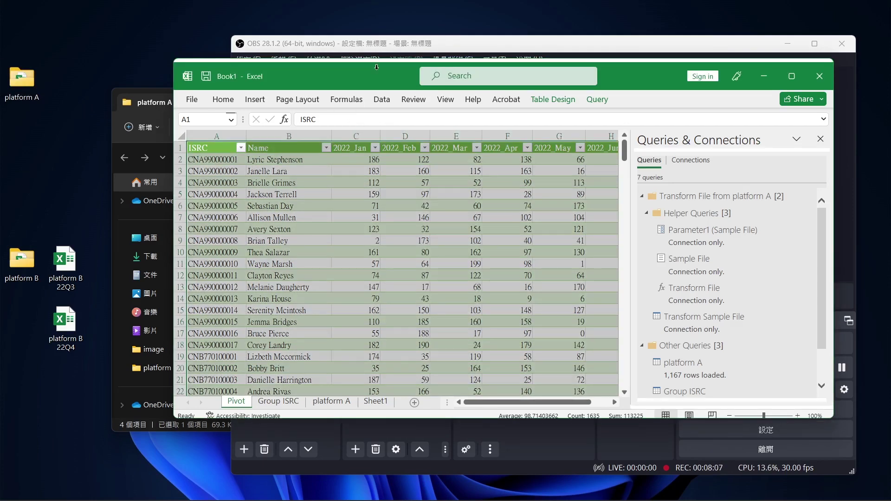
{"action": "double_click", "coordinate": [377, 73]}
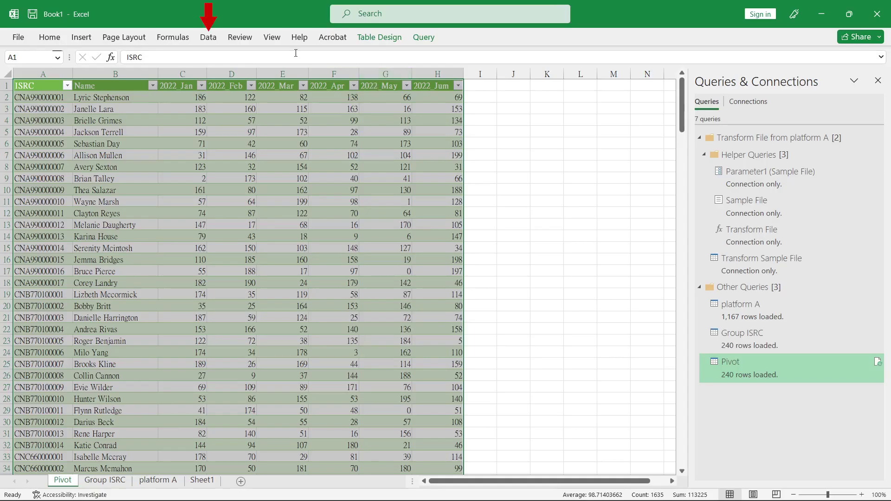
Refresh all queries and scroll the Pivot sheet to see the new 2022_Jul onward columns.
{"action": "left_click", "coordinate": [209, 37]}
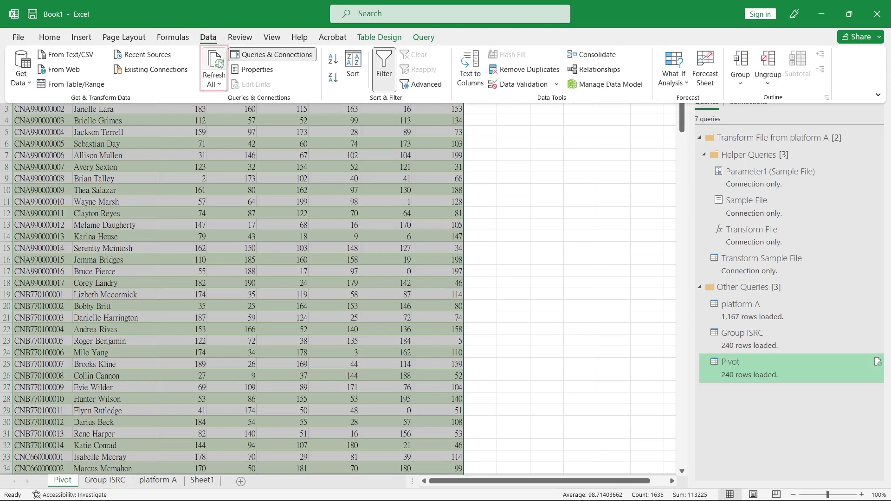
{"action": "left_click", "coordinate": [212, 79]}
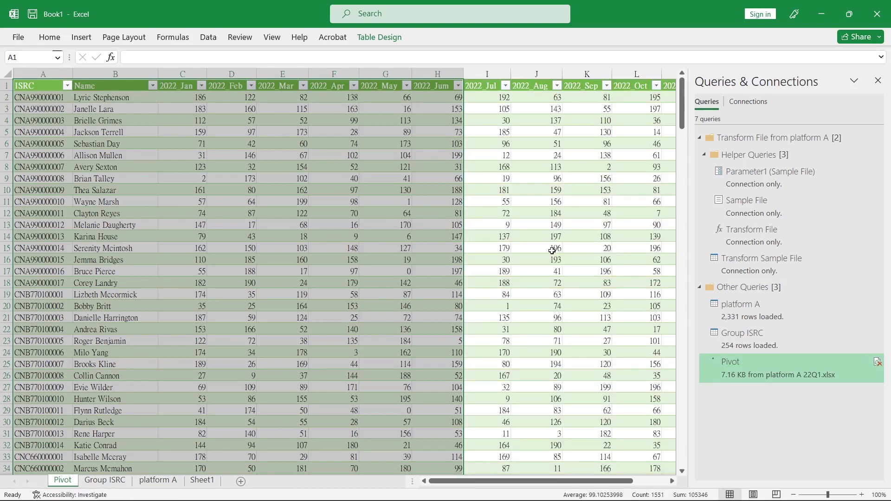
{"action": "mouse_move", "coordinate": [598, 481]}
{"action": "left_mouse_down"}
{"action": "mouse_move", "coordinate": [632, 483]}
{"action": "mouse_move", "coordinate": [551, 478]}
{"action": "left_mouse_up"}
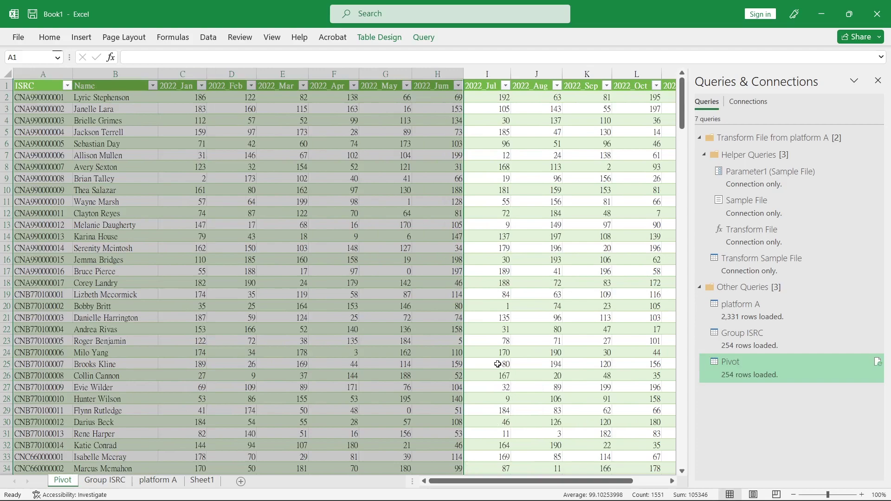
{"action": "scroll", "coordinate": [515, 306], "scroll_direction": "down", "scroll_amount": 16}
{"action": "scroll", "coordinate": [515, 307], "scroll_direction": "down", "scroll_amount": 6}
{"action": "scroll", "coordinate": [515, 307], "scroll_direction": "down", "scroll_amount": 6}
{"action": "scroll", "coordinate": [514, 307], "scroll_direction": "down", "scroll_amount": 6}
{"action": "scroll", "coordinate": [514, 305], "scroll_direction": "down", "scroll_amount": 7}
{"action": "scroll", "coordinate": [515, 305], "scroll_direction": "down", "scroll_amount": 4}
{"action": "scroll", "coordinate": [515, 305], "scroll_direction": "down", "scroll_amount": 2}
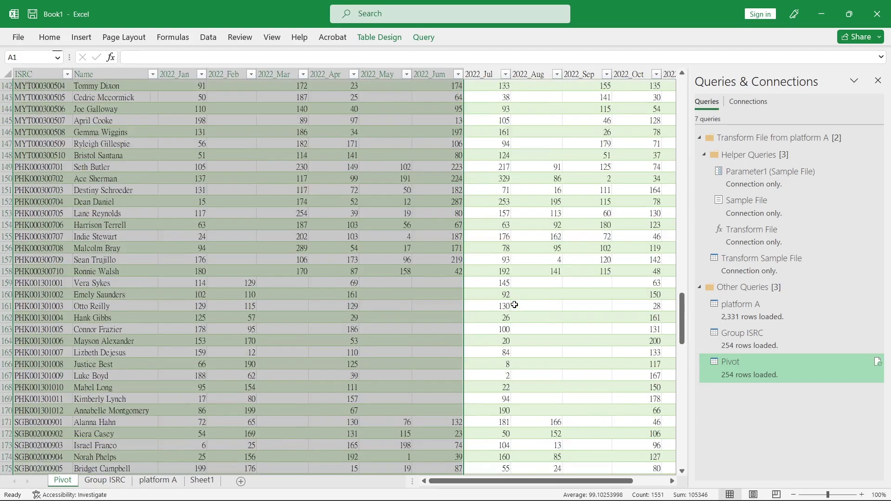
{"action": "scroll", "coordinate": [515, 305], "scroll_direction": "down", "scroll_amount": 3}
{"action": "scroll", "coordinate": [514, 305], "scroll_direction": "down", "scroll_amount": 4}
{"action": "scroll", "coordinate": [514, 305], "scroll_direction": "down", "scroll_amount": 12}
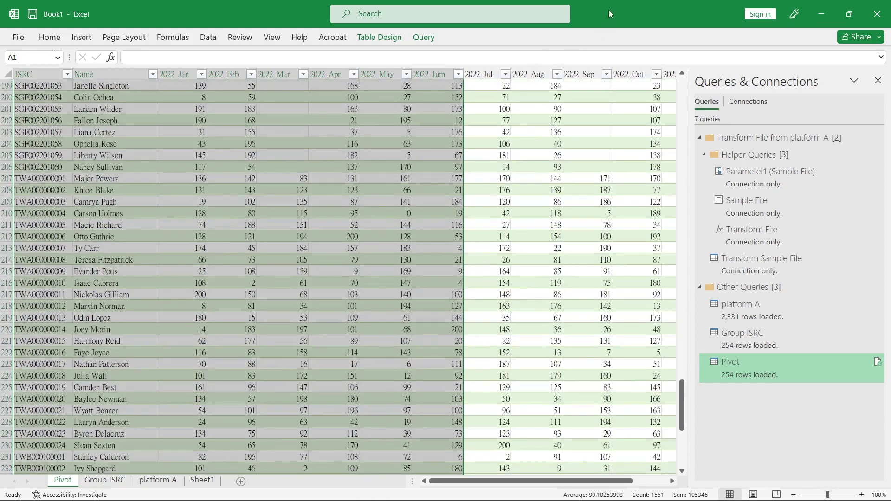
Move the platform A 22Q1 and 22Q2 files out of the folder onto the desktop.
{"action": "double_click", "coordinate": [608, 9]}
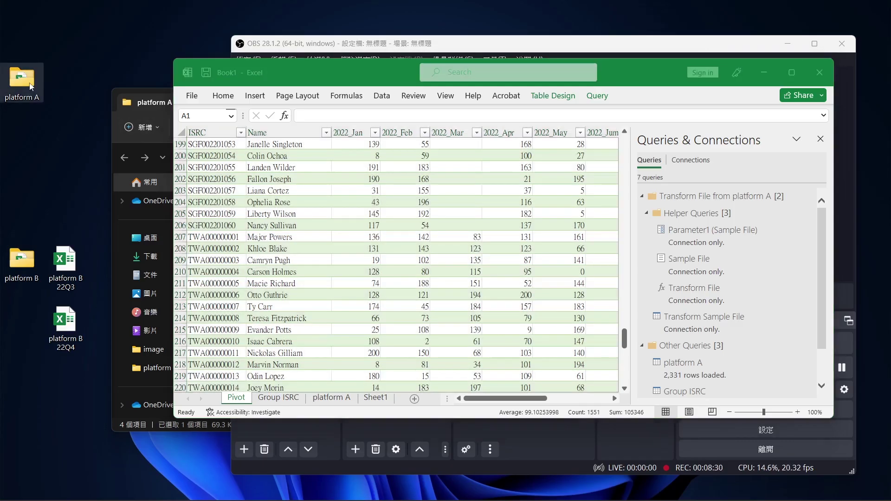
{"action": "left_click", "coordinate": [155, 105]}
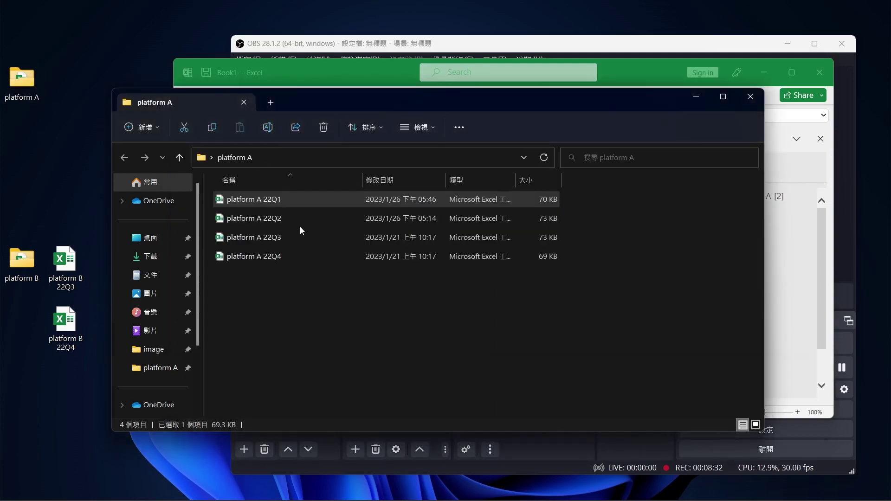
{"action": "left_click", "coordinate": [283, 220], "text": "shift"}
{"action": "left_click_drag", "start_coordinate": [268, 214], "coordinate": [22, 82]}
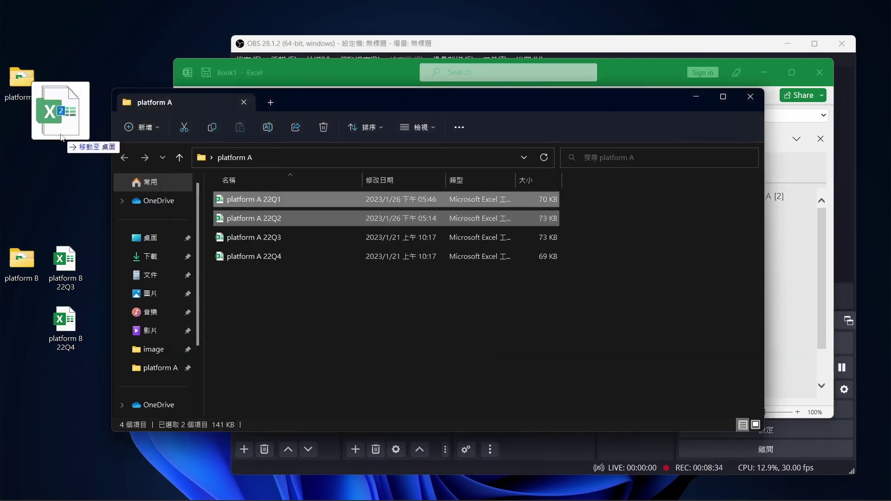
{"action": "left_click_drag", "start_coordinate": [79, 91], "coordinate": [92, 96]}
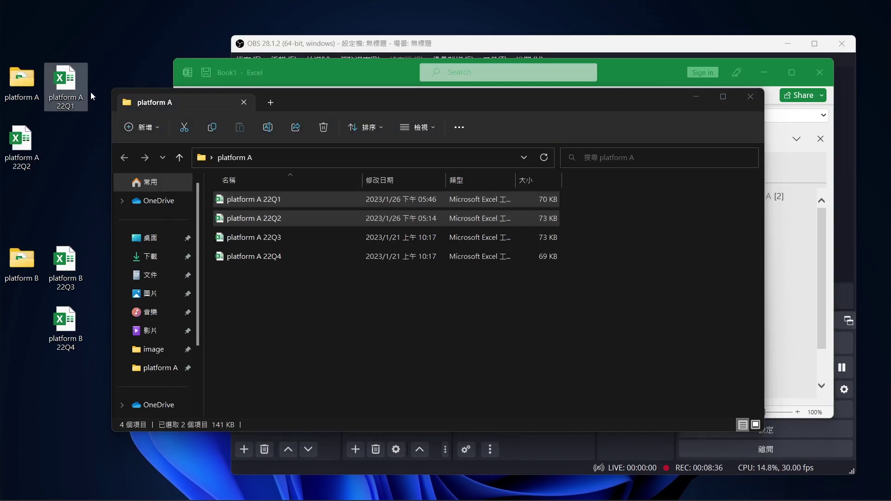
{"action": "left_click", "coordinate": [780, 293]}
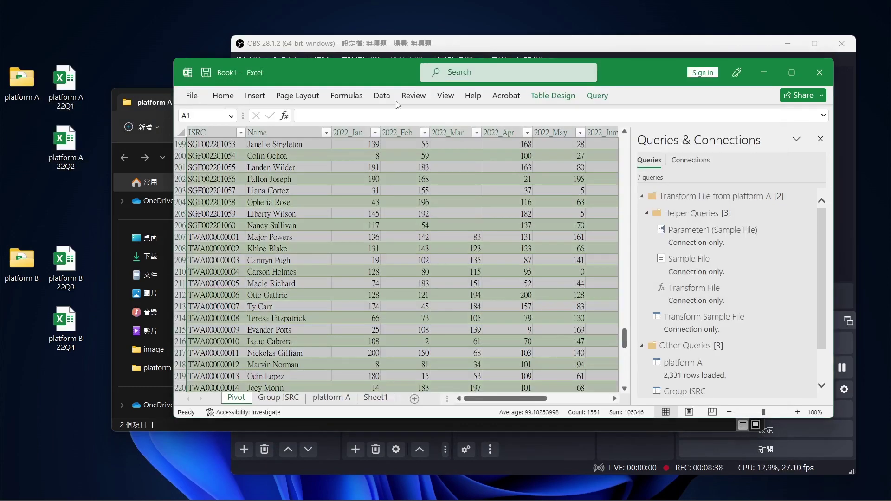
Maximise Excel and refresh all queries from the changed folder.
{"action": "double_click", "coordinate": [366, 67]}
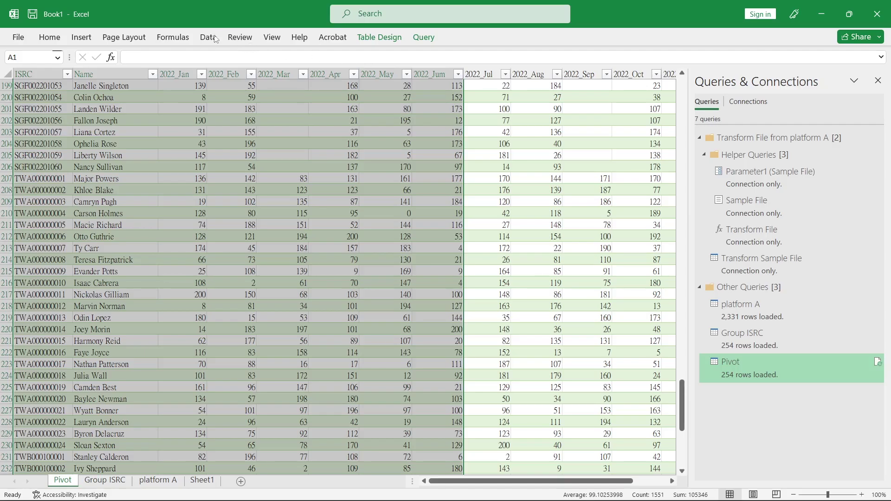
{"action": "left_click", "coordinate": [207, 38]}
{"action": "left_click", "coordinate": [214, 65]}
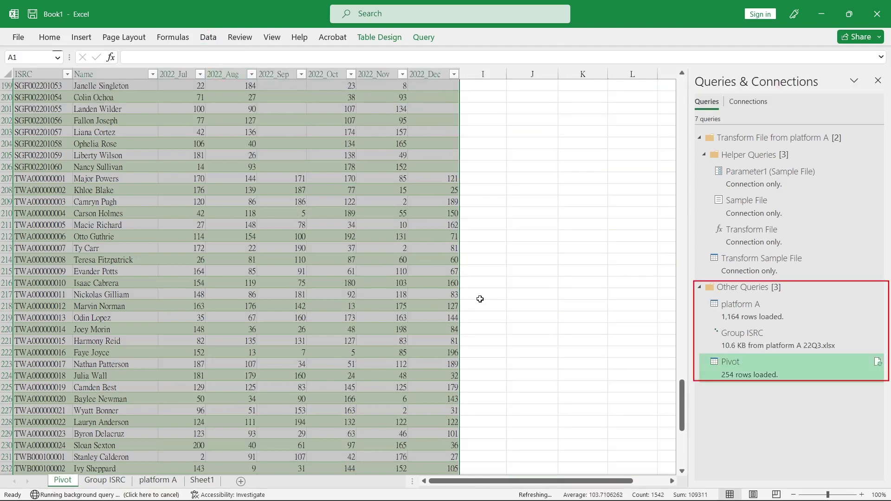
Review the Group ISRC, platform A and Pivot sheets, then select a cell in the Pivot table.
{"action": "left_click", "coordinate": [103, 482]}
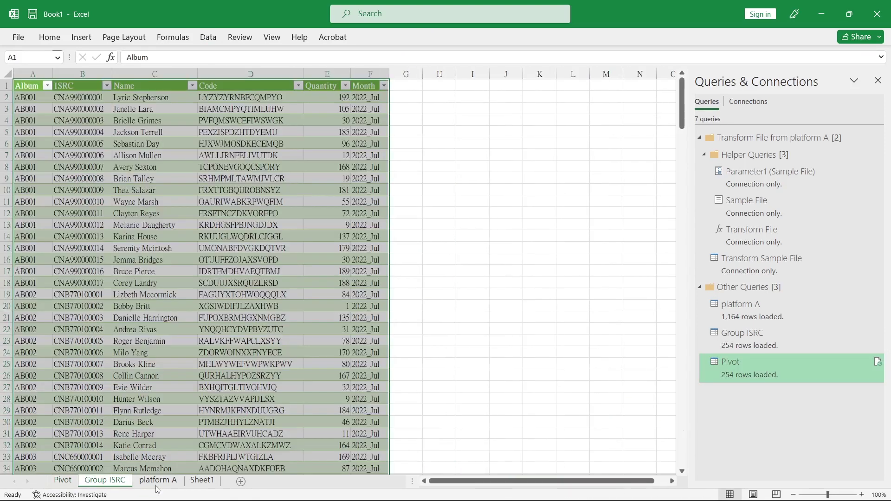
{"action": "left_click", "coordinate": [155, 483]}
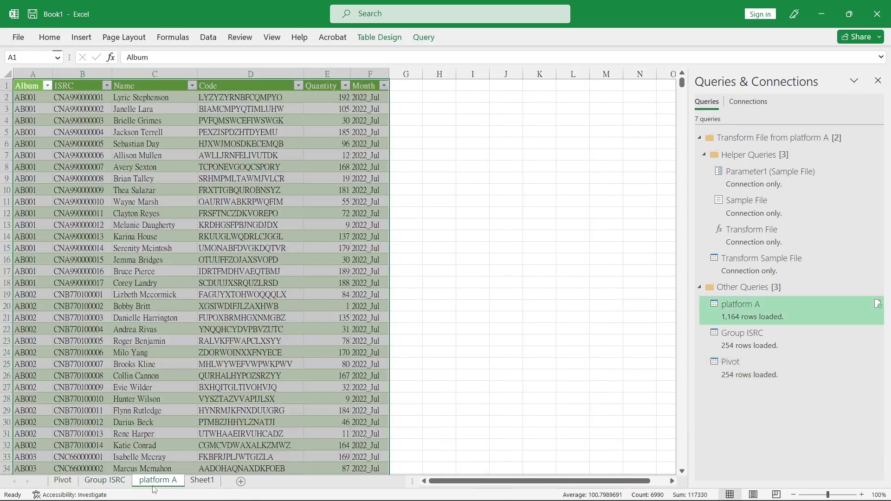
{"action": "left_click", "coordinate": [72, 481]}
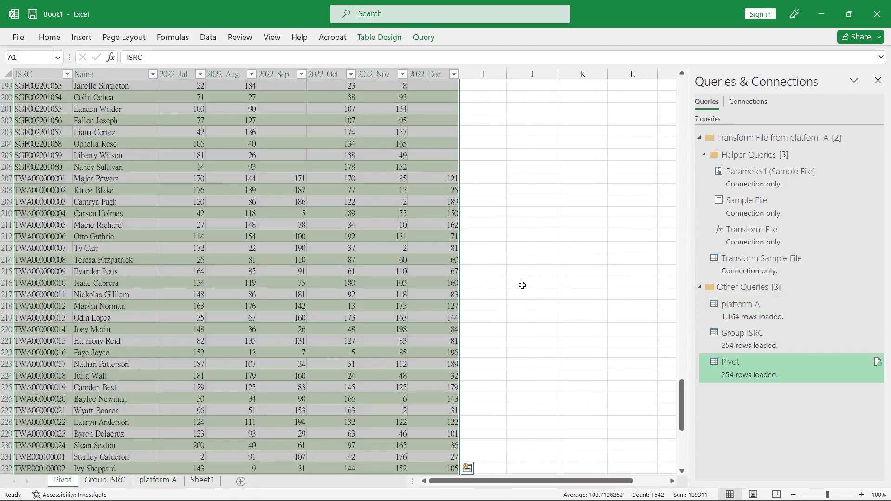
{"action": "left_click", "coordinate": [530, 283]}
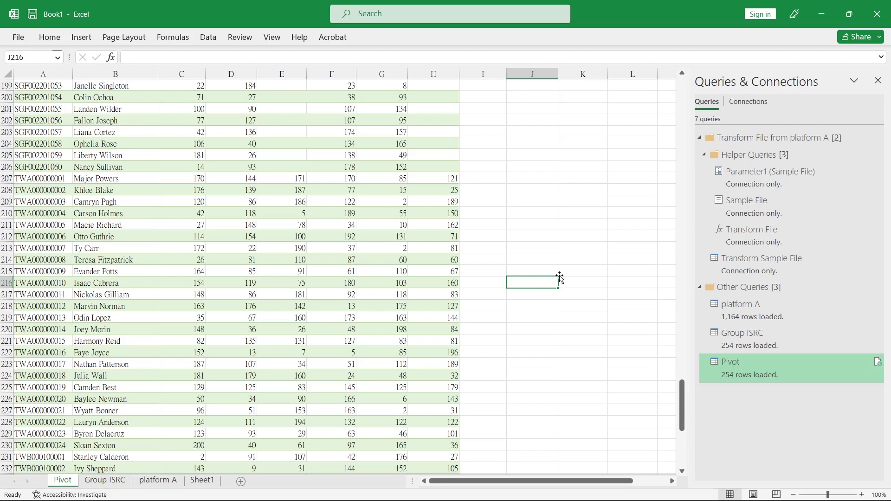
{"action": "left_click", "coordinate": [281, 131]}
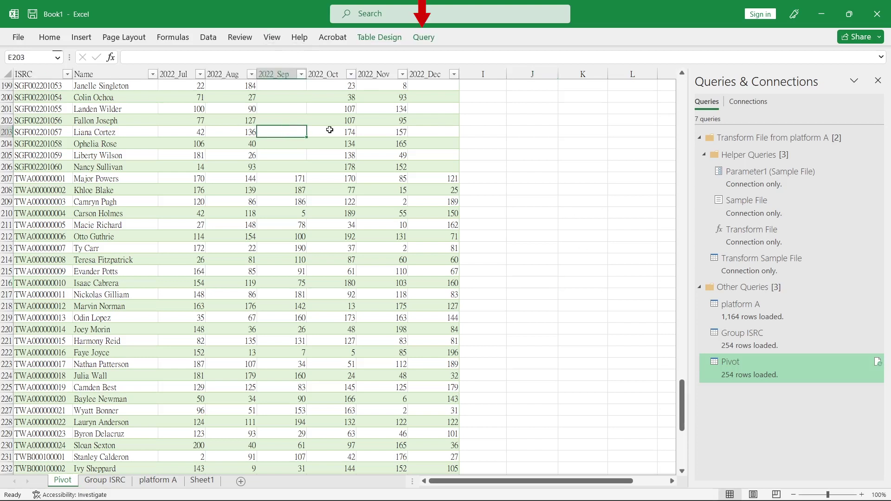
{"action": "left_click", "coordinate": [414, 40]}
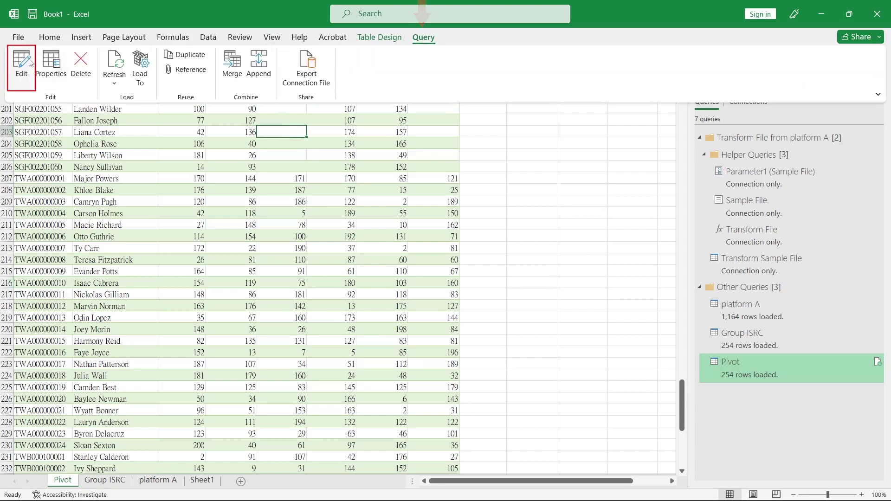
In Power Query Editor, rename Group ISRC to Group ISRC A and Pivot to Pivot A.
{"action": "left_click", "coordinate": [23, 65]}
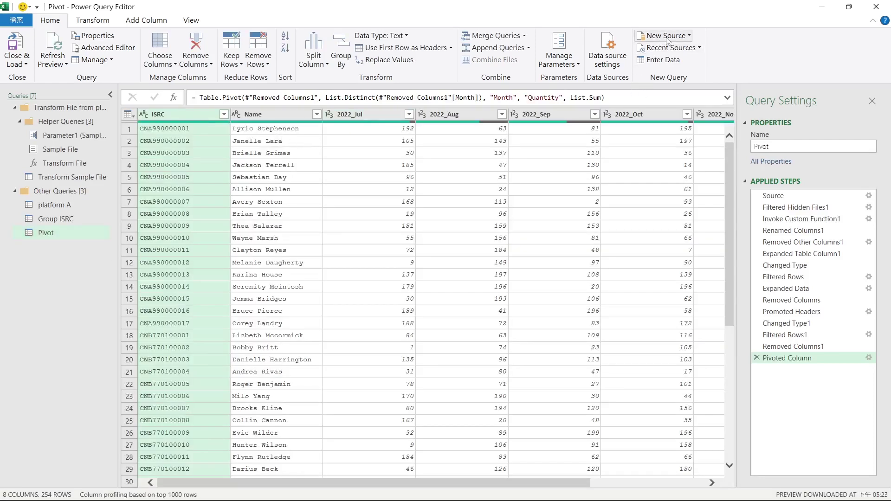
{"action": "left_click", "coordinate": [69, 222]}
{"action": "left_click", "coordinate": [813, 145]}
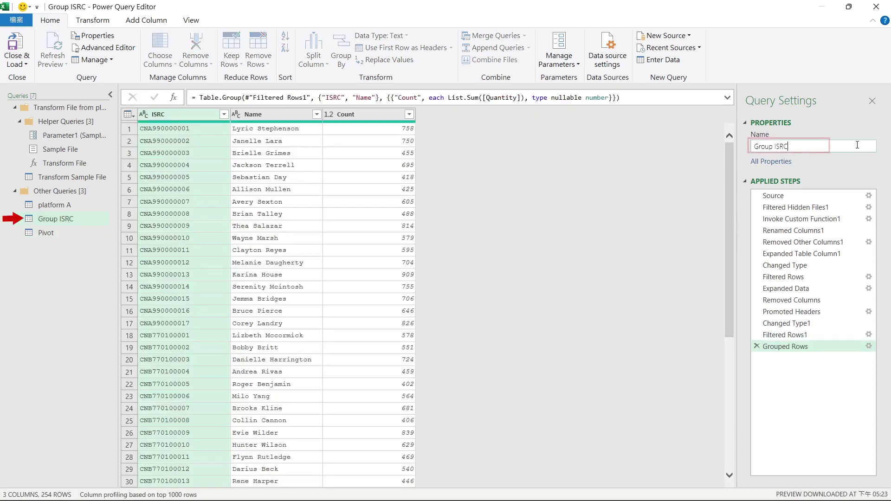
{"action": "key", "text": "Return"}
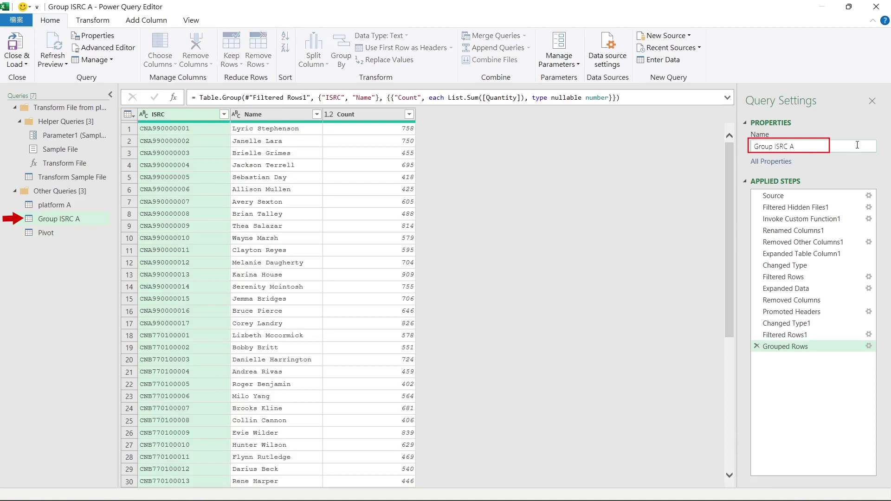
{"action": "left_click", "coordinate": [46, 233]}
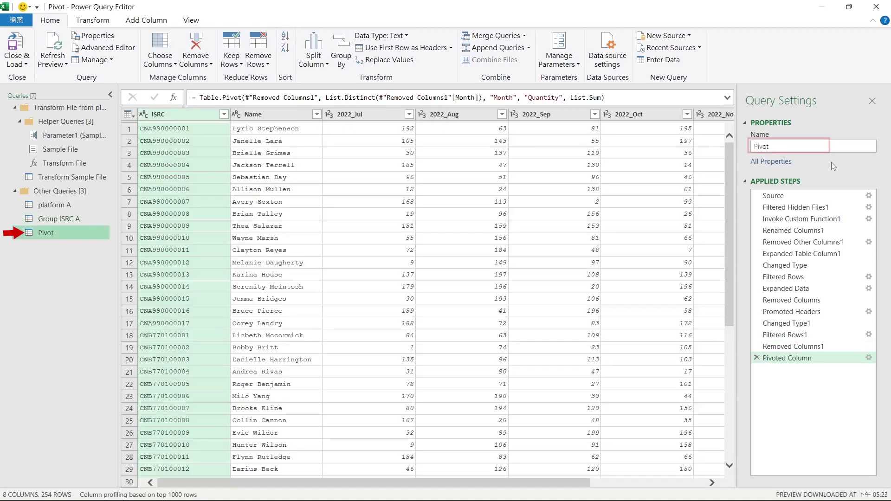
{"action": "left_click", "coordinate": [807, 144]}
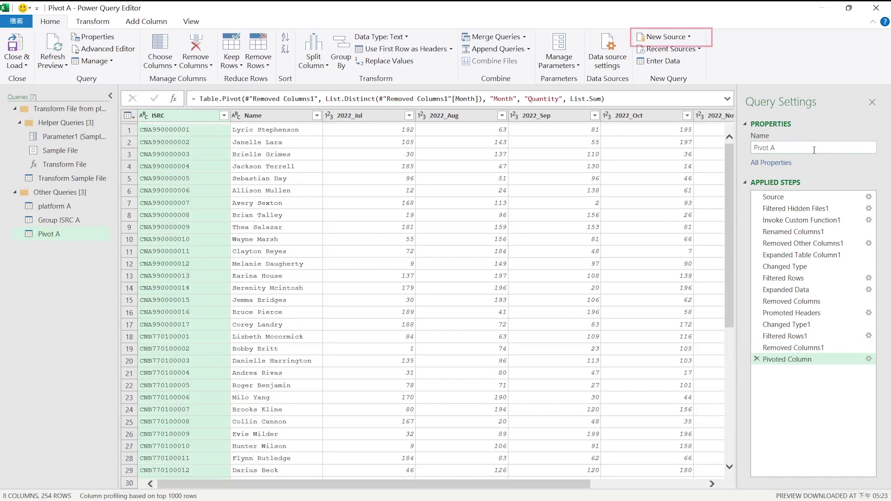
{"action": "left_click", "coordinate": [667, 42]}
{"action": "mouse_move", "coordinate": [659, 50]}
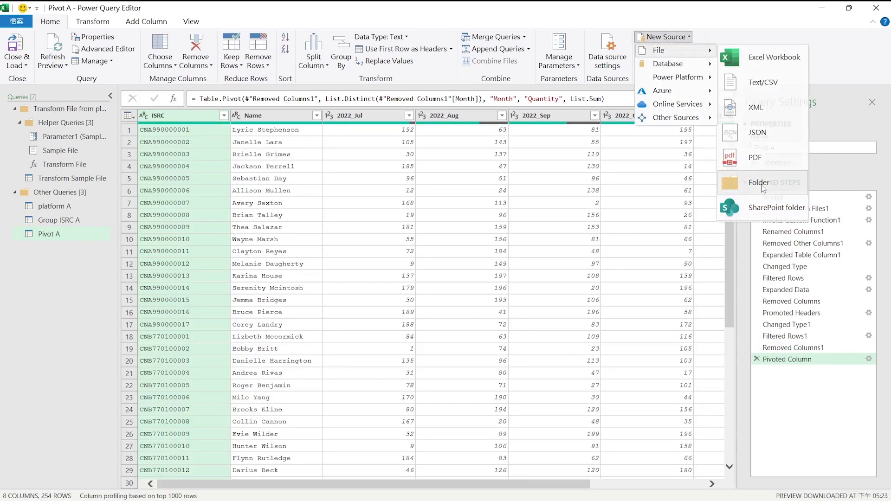
Create a folder query from the platform B folder, combining its files using Parameter2.
{"action": "left_click", "coordinate": [763, 185]}
{"action": "left_click", "coordinate": [134, 113]}
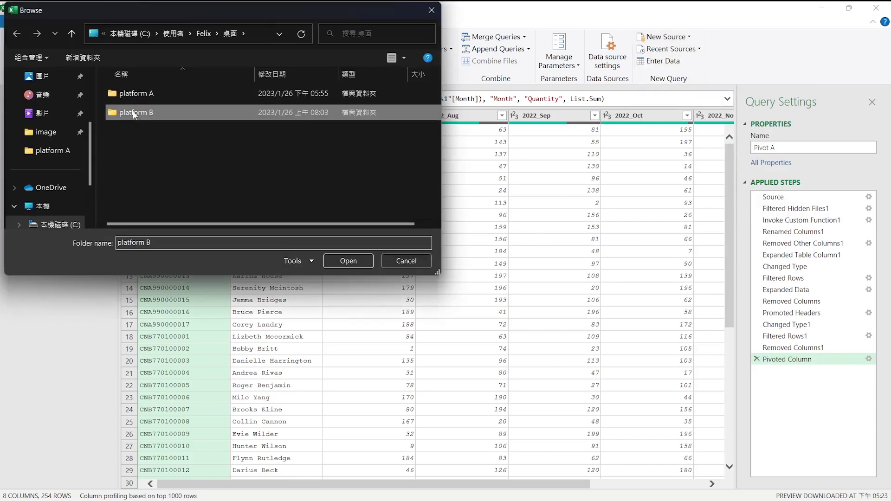
{"action": "left_click", "coordinate": [353, 262]}
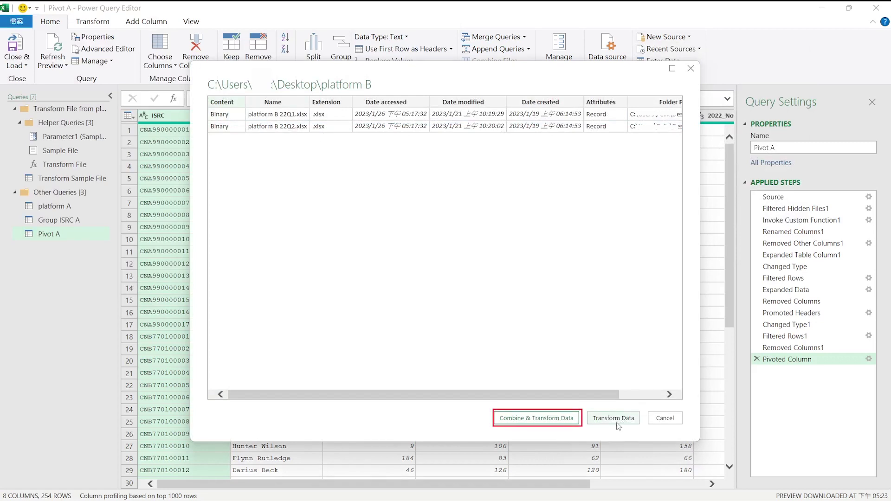
{"action": "left_click", "coordinate": [592, 419]}
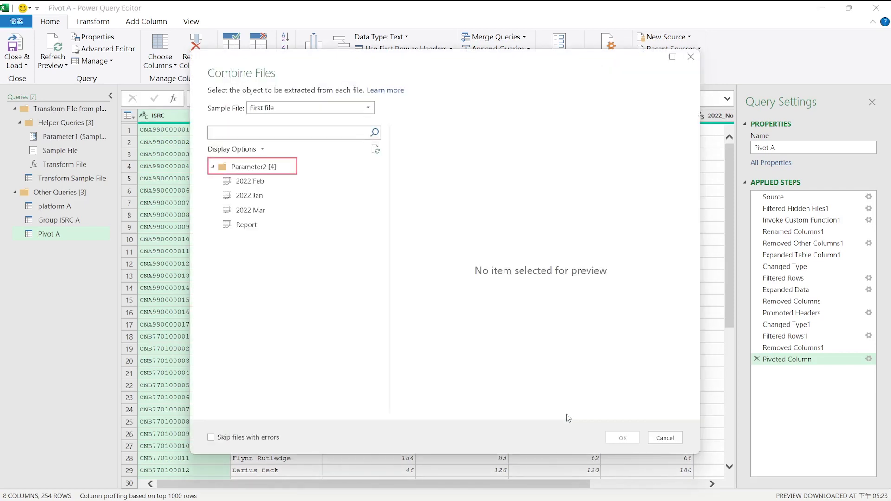
{"action": "left_click", "coordinate": [249, 166]}
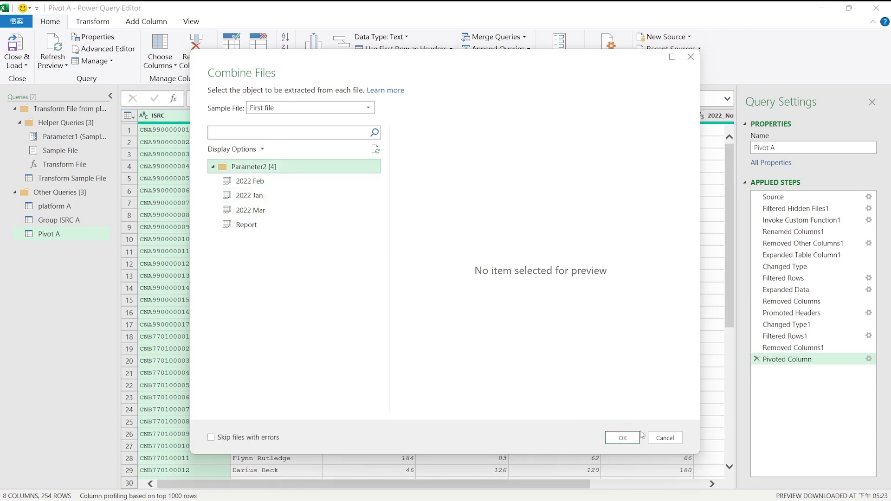
{"action": "left_click", "coordinate": [638, 439]}
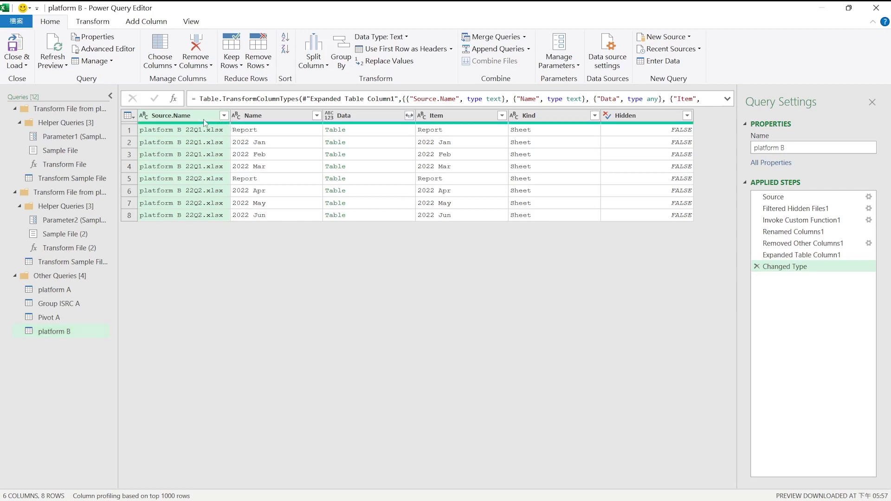
Filter the Name column to exclude the Report sheets after previewing the first sheet's data.
{"action": "left_click", "coordinate": [283, 134]}
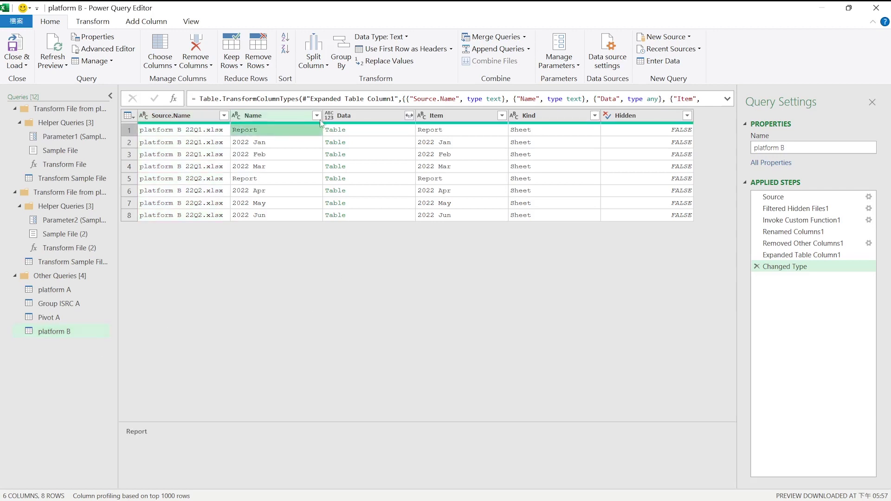
{"action": "left_click", "coordinate": [370, 132]}
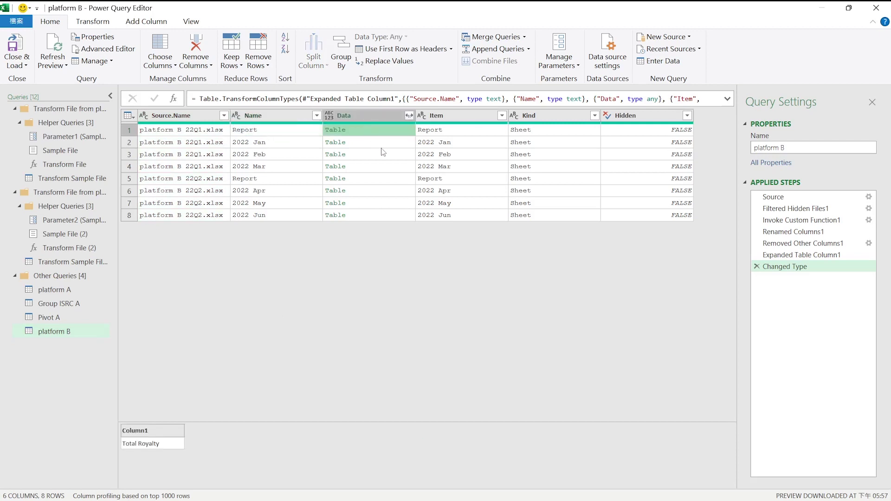
{"action": "left_click", "coordinate": [283, 135]}
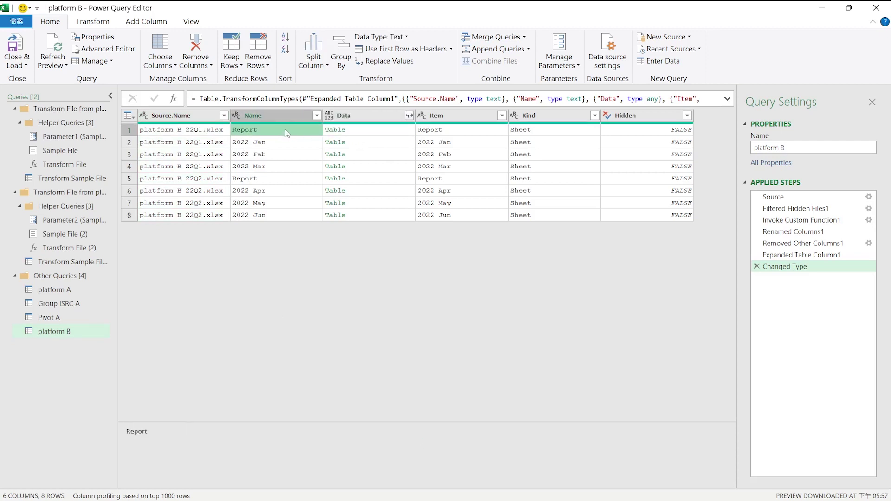
{"action": "left_click", "coordinate": [316, 115]}
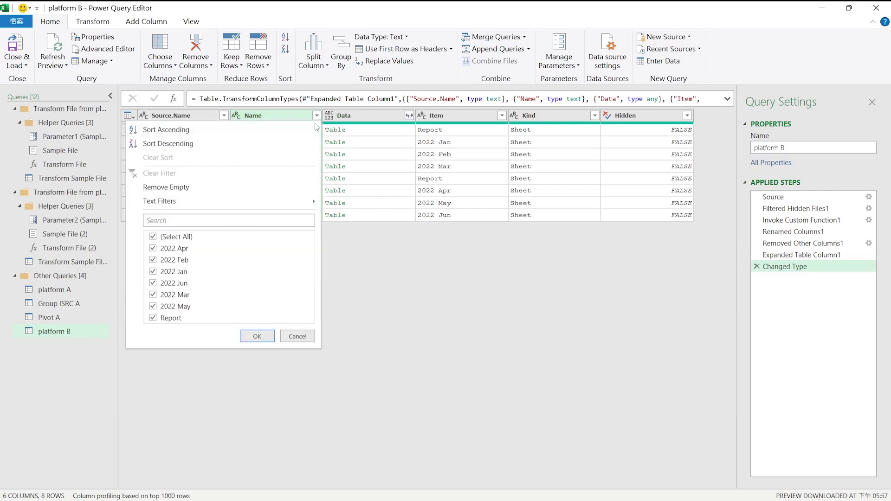
{"action": "left_click", "coordinate": [153, 318]}
{"action": "left_click", "coordinate": [257, 336]}
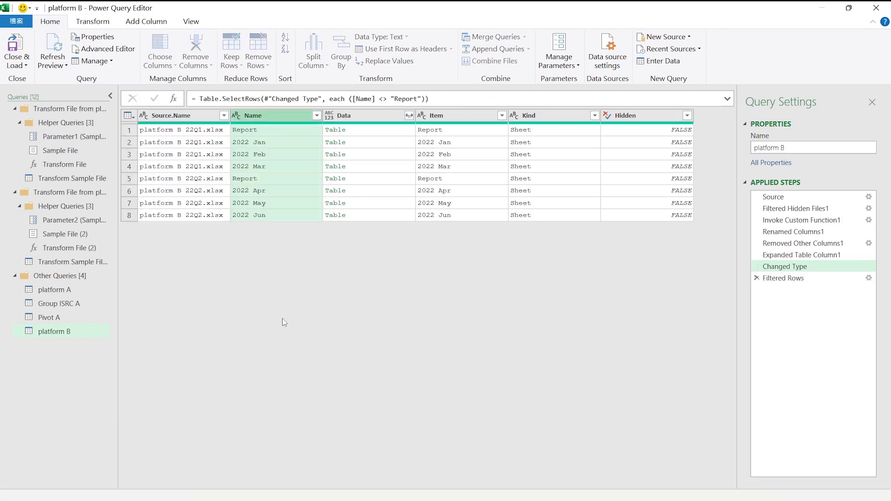
Remove the Source.Name, Item, Kind and Hidden columns, keeping only Data.
{"action": "left_click", "coordinate": [188, 115], "text": "ctrl"}
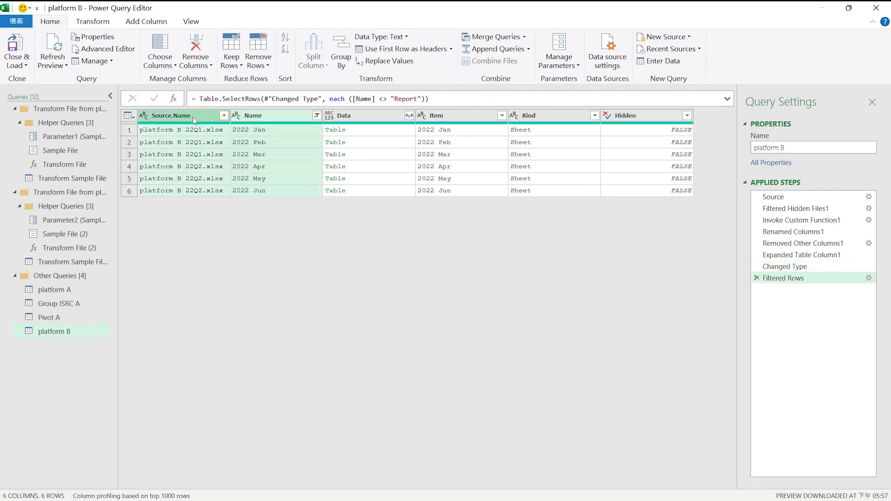
{"action": "left_click", "coordinate": [460, 114], "text": "ctrl"}
{"action": "left_click", "coordinate": [544, 115], "text": "ctrl"}
{"action": "left_click", "coordinate": [636, 115], "text": "ctrl"}
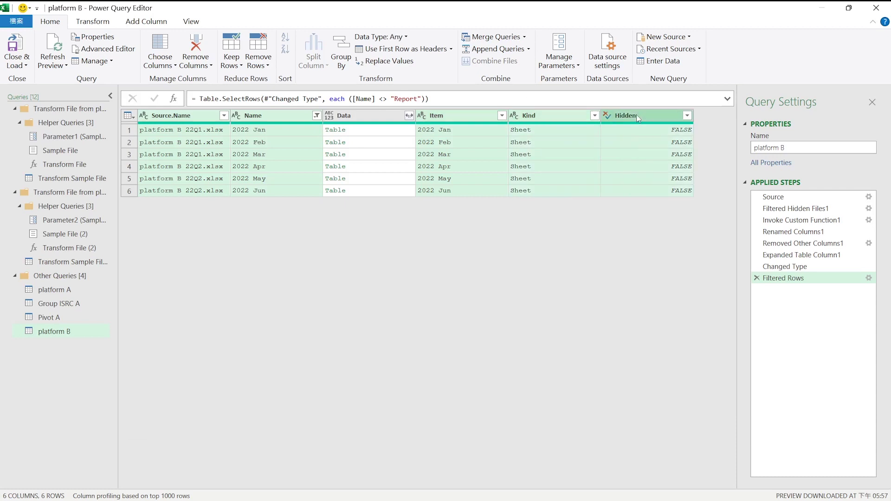
{"action": "left_click", "coordinate": [196, 47]}
Expand Data into Column1–Column7 without the original column name prefix.
{"action": "left_click", "coordinate": [224, 116]}
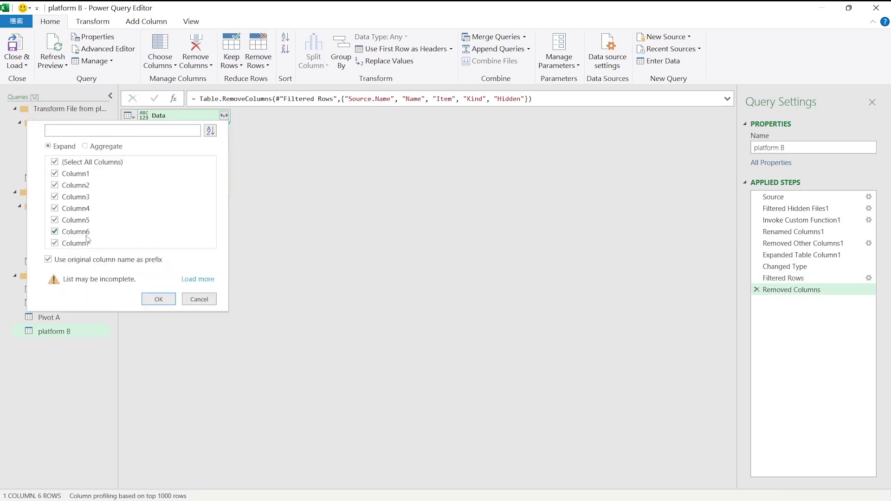
{"action": "left_click", "coordinate": [104, 260]}
{"action": "left_click", "coordinate": [158, 299]}
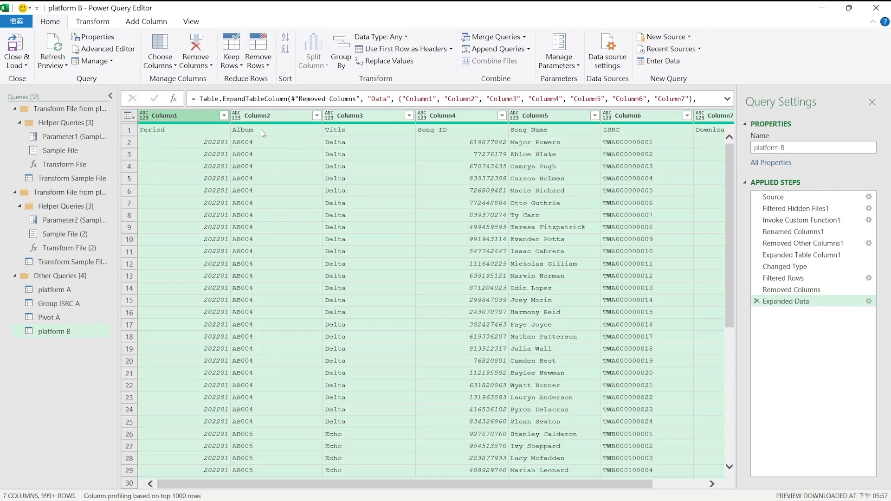
{"action": "left_click", "coordinate": [261, 131]}
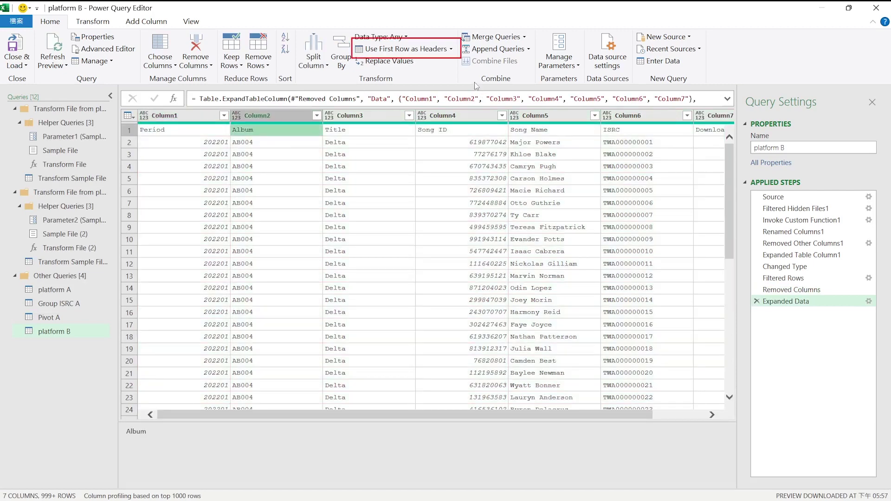
Promote the first row to headers and delete the Changed Type1 step.
{"action": "left_click", "coordinate": [383, 50]}
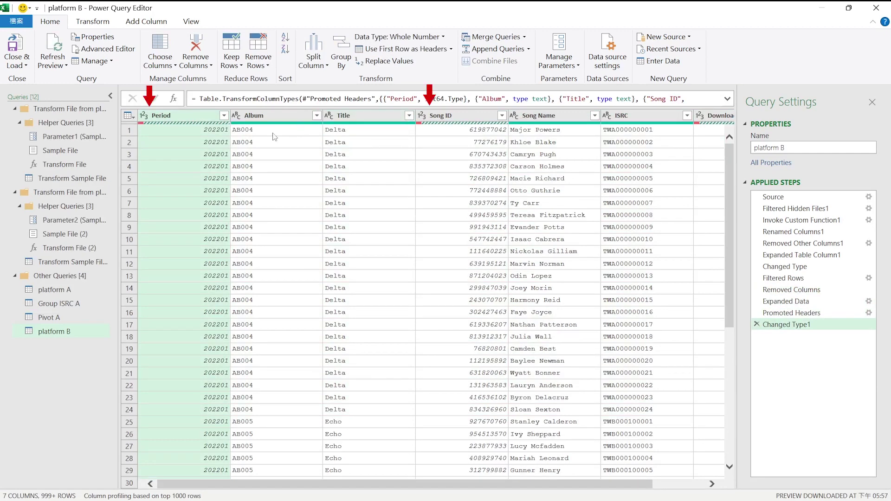
{"action": "left_click", "coordinate": [145, 116]}
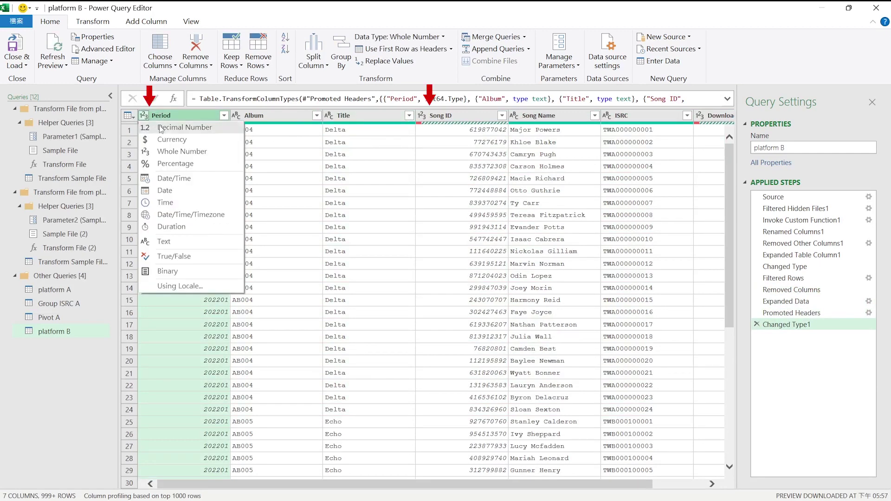
{"action": "left_click", "coordinate": [329, 278]}
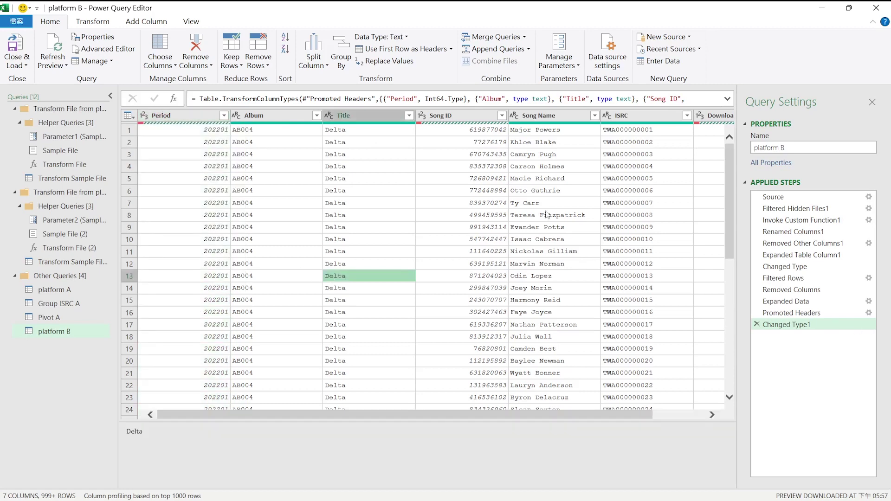
{"action": "left_click", "coordinate": [456, 131]}
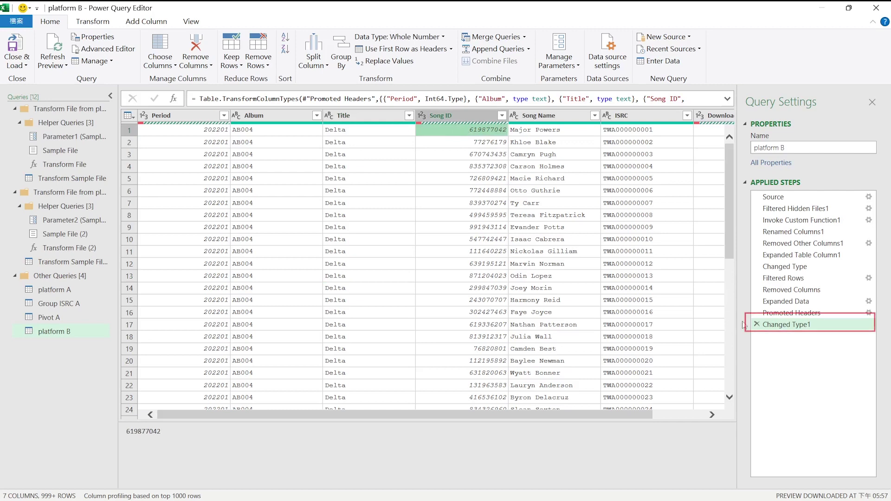
{"action": "left_click", "coordinate": [756, 325]}
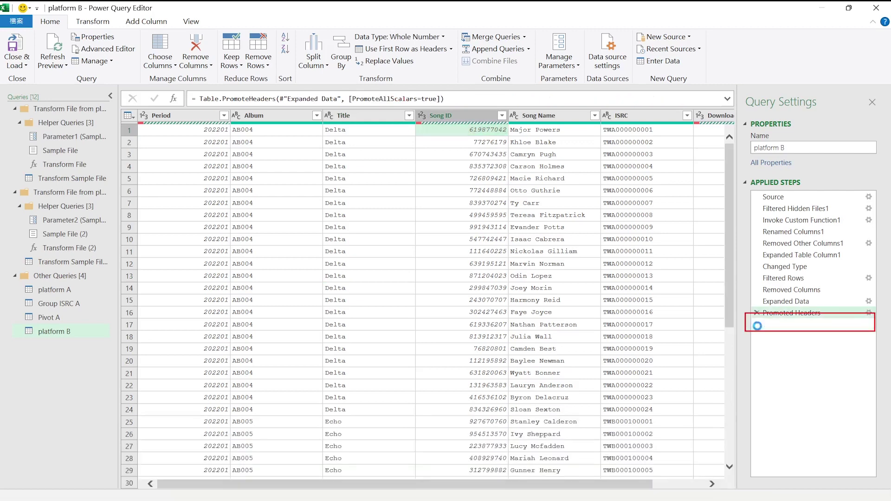
{"action": "left_click", "coordinate": [422, 280]}
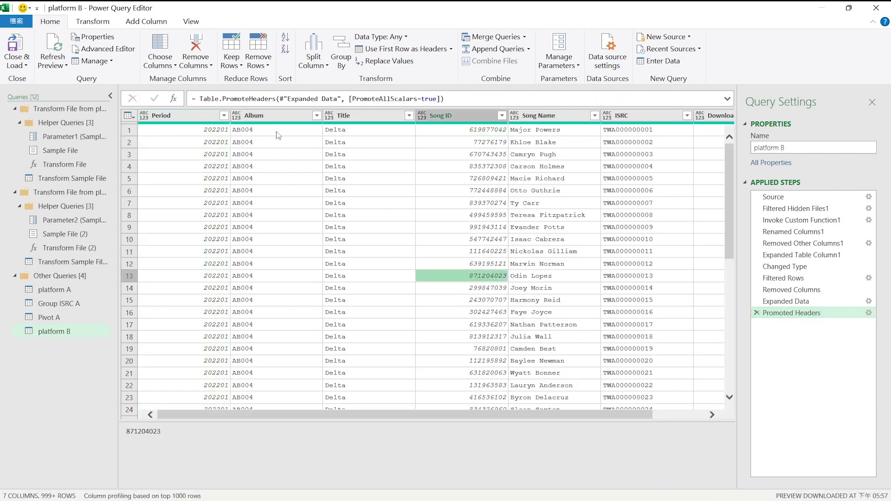
Filter out repeated 'Period' header rows from the Period column, then close and load the query.
{"action": "left_click", "coordinate": [224, 116]}
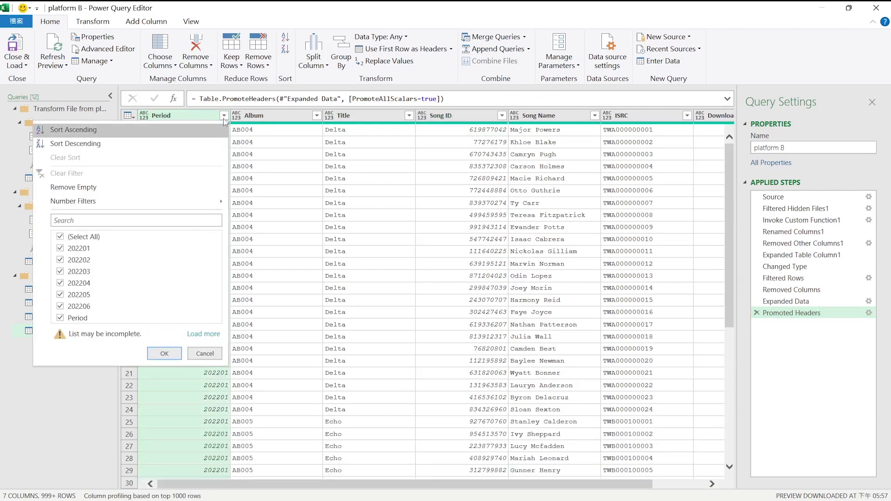
{"action": "left_click", "coordinate": [61, 317]}
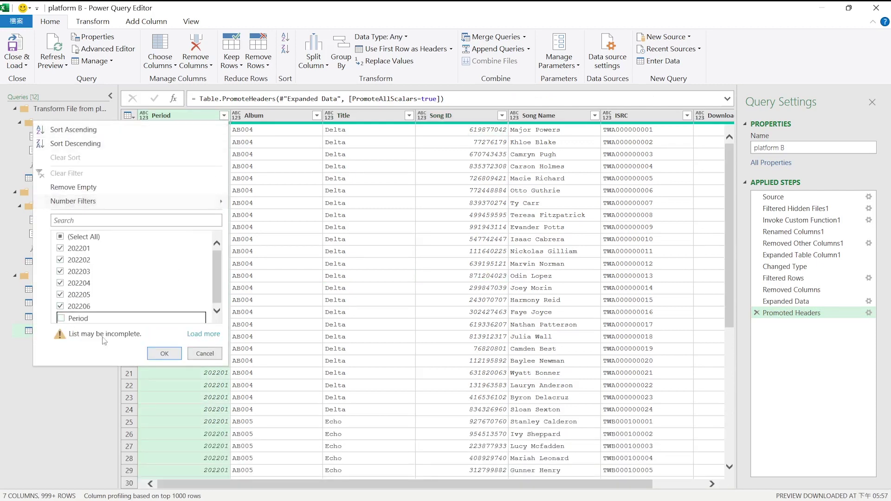
{"action": "left_click", "coordinate": [164, 354]}
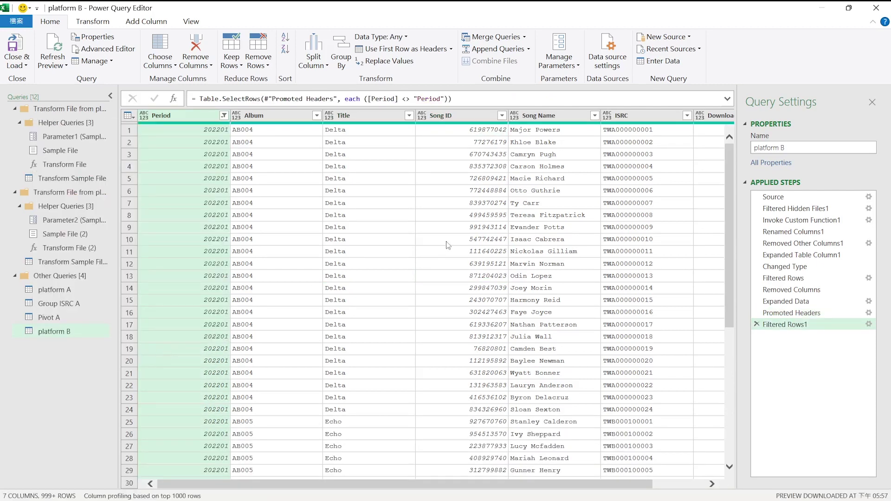
{"action": "left_click_drag", "start_coordinate": [729, 360], "coordinate": [731, 430]}
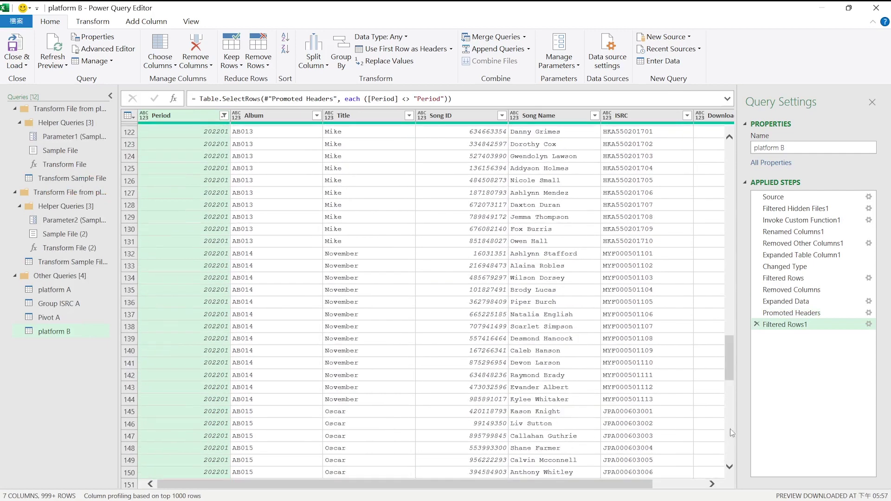
{"action": "left_click", "coordinate": [17, 48]}
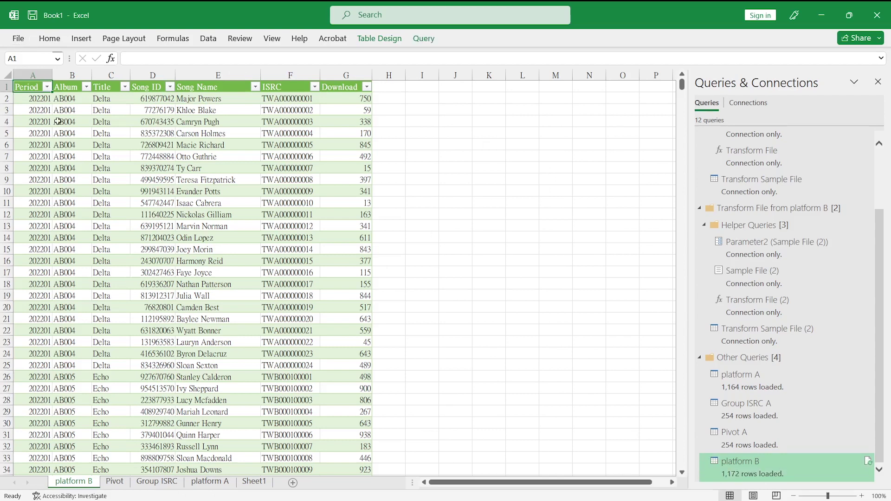
Check the loaded 1,172-row table's Download, ISRC values and Period range 202201–202206.
{"action": "left_click", "coordinate": [323, 182]}
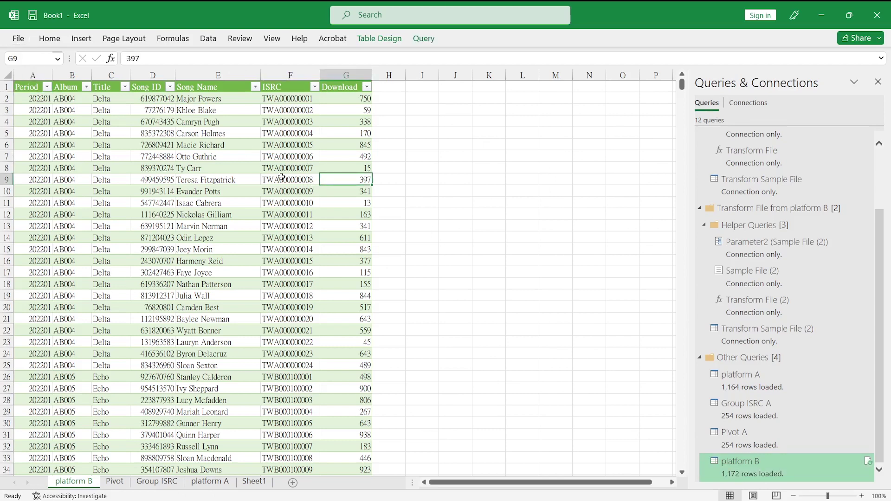
{"action": "left_click", "coordinate": [48, 87]}
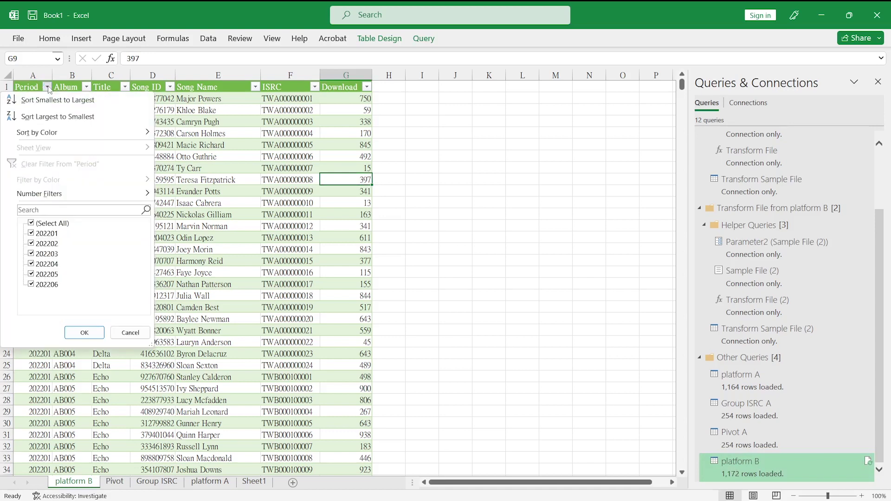
{"action": "key", "text": "Escape"}
{"action": "left_click", "coordinate": [282, 188]}
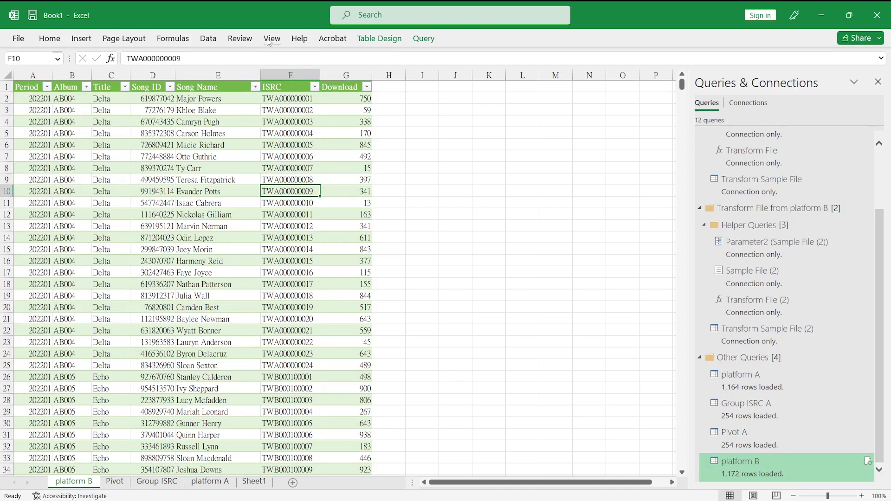